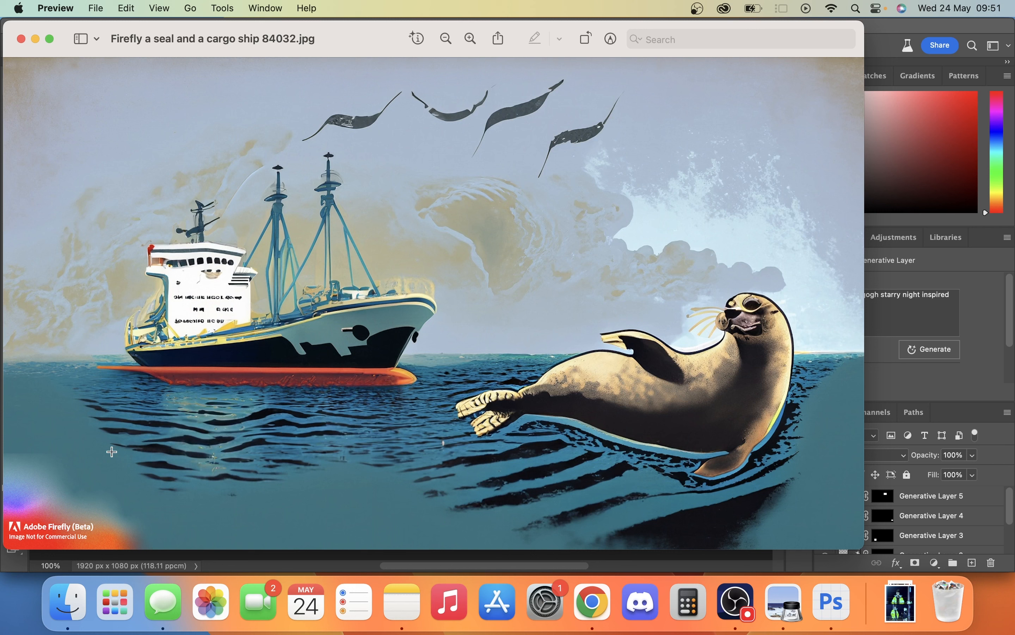
- Close the seal and cargo ship image and hide Generative Layers 5, 4, 3 and 2 in the Starry Night document
left_click(21, 38)
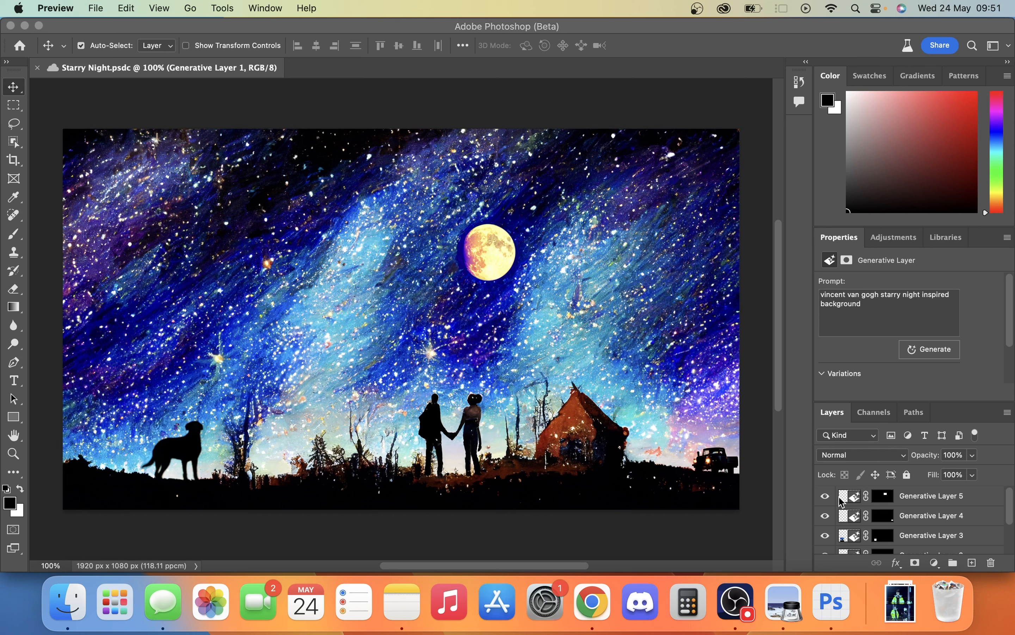
left_click(826, 496)
left_click(826, 497)
left_click(825, 515)
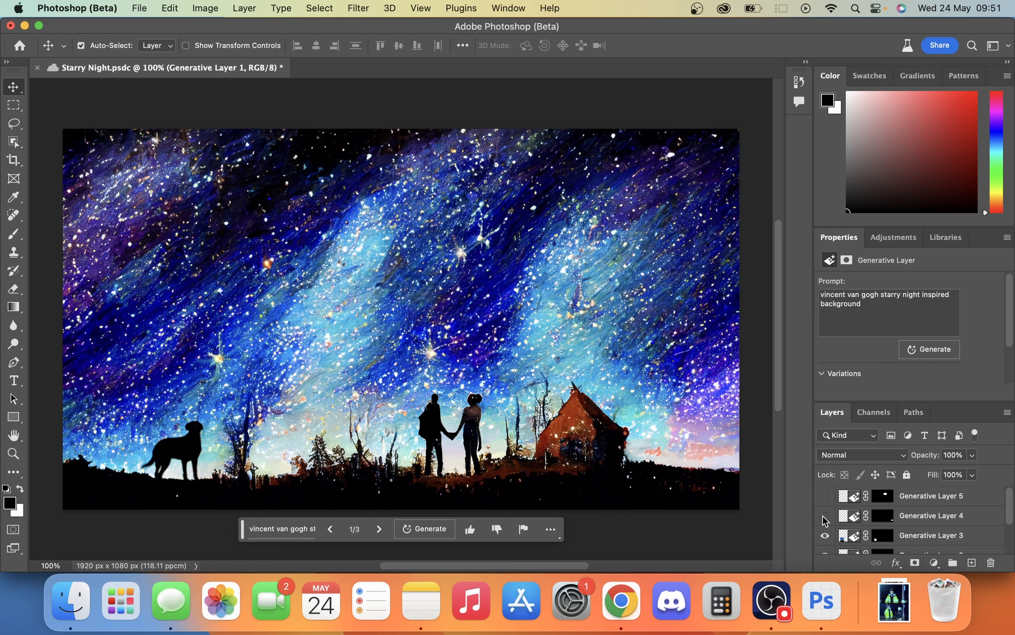
scroll(824, 519, "down", 3)
left_click(825, 504)
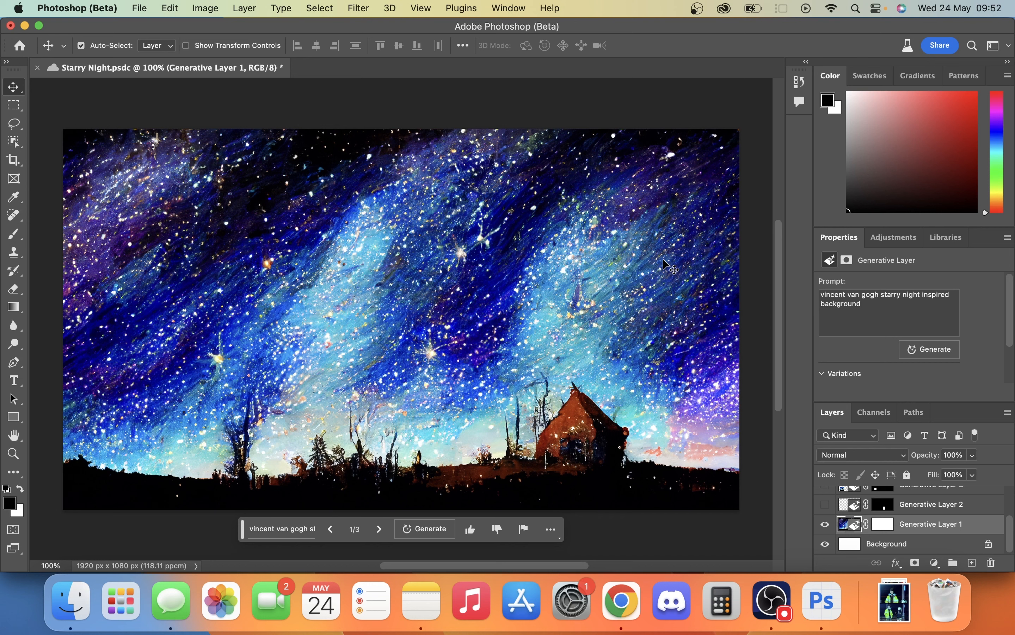
- Draw a trial rectangular marquee selection across the middle of the starry sky and deselect it
left_click(20, 108)
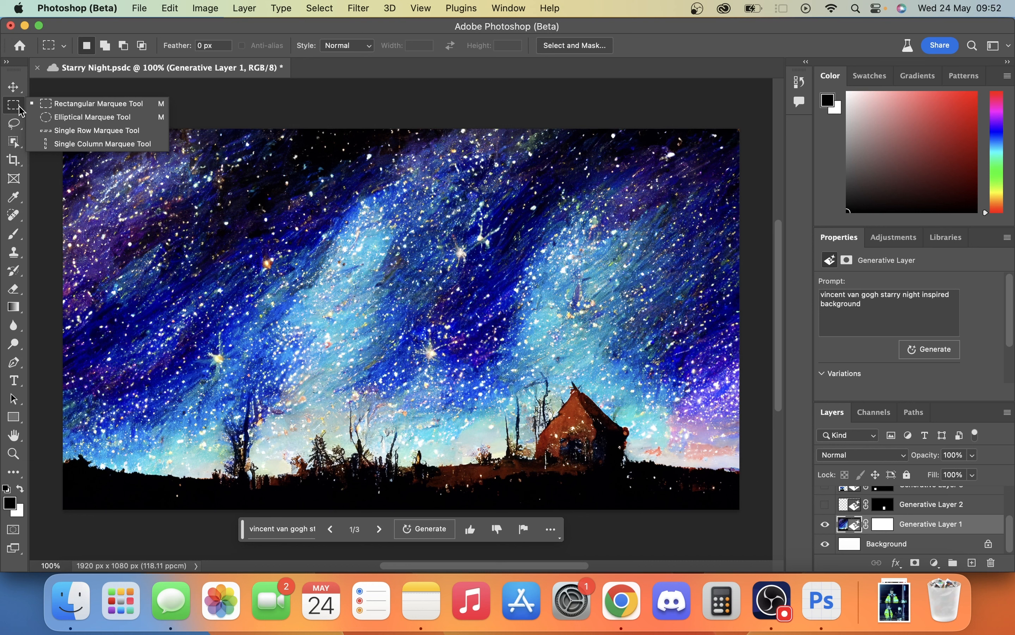
left_click(56, 106)
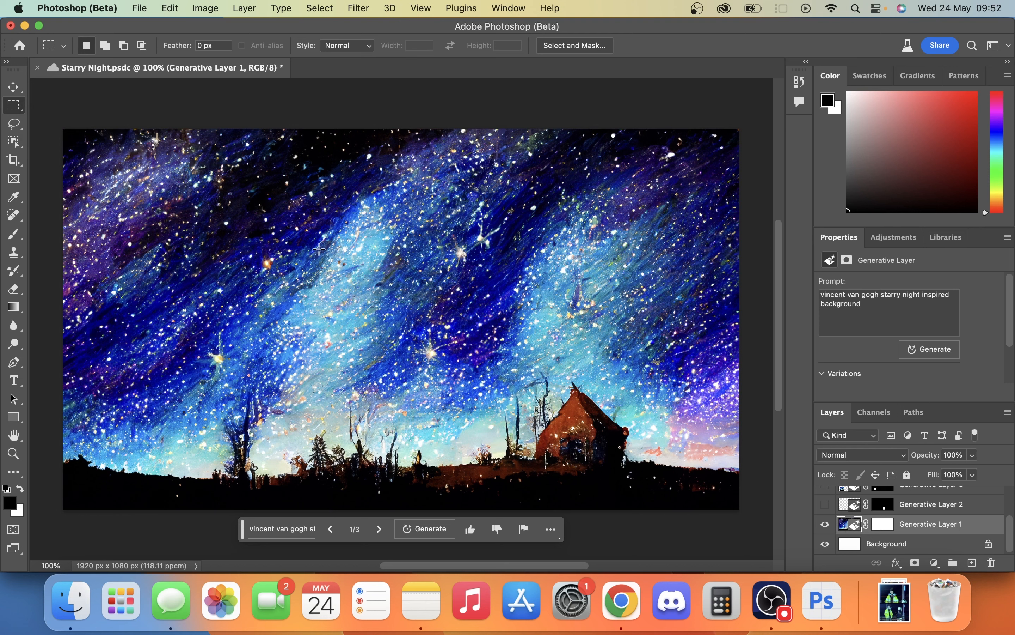
left_click_drag(261, 232, 441, 384)
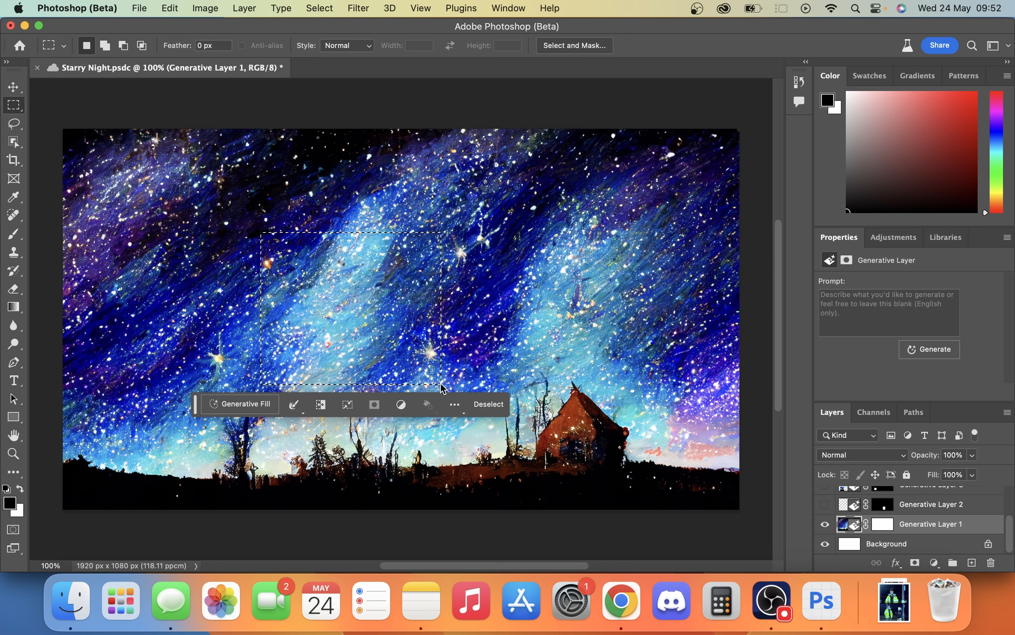
left_click(483, 404)
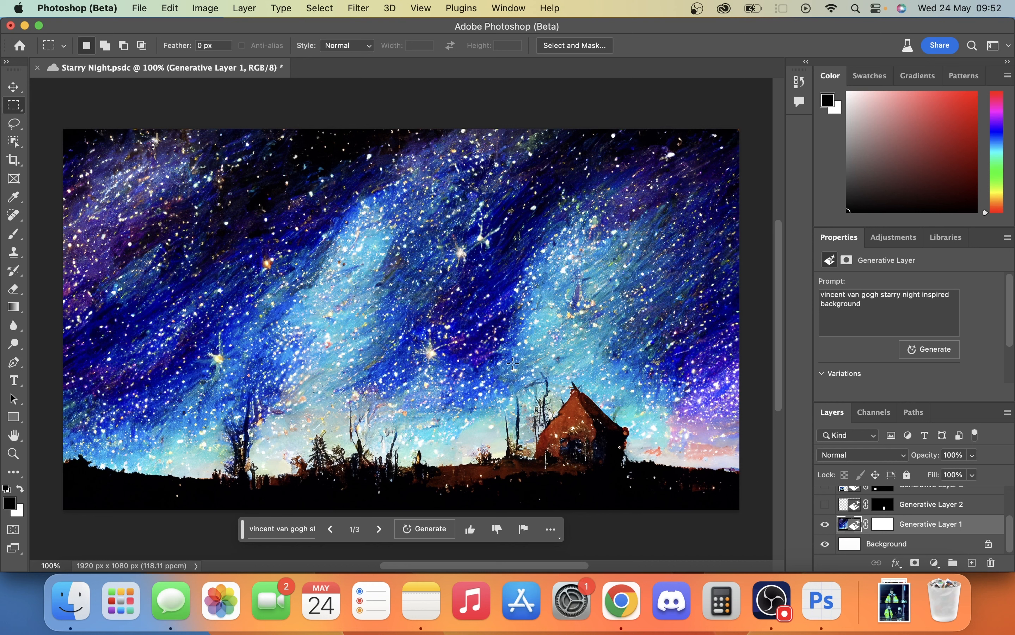
- Show Generative Layer 2 with the couple holding hands and select that layer
left_click(825, 504)
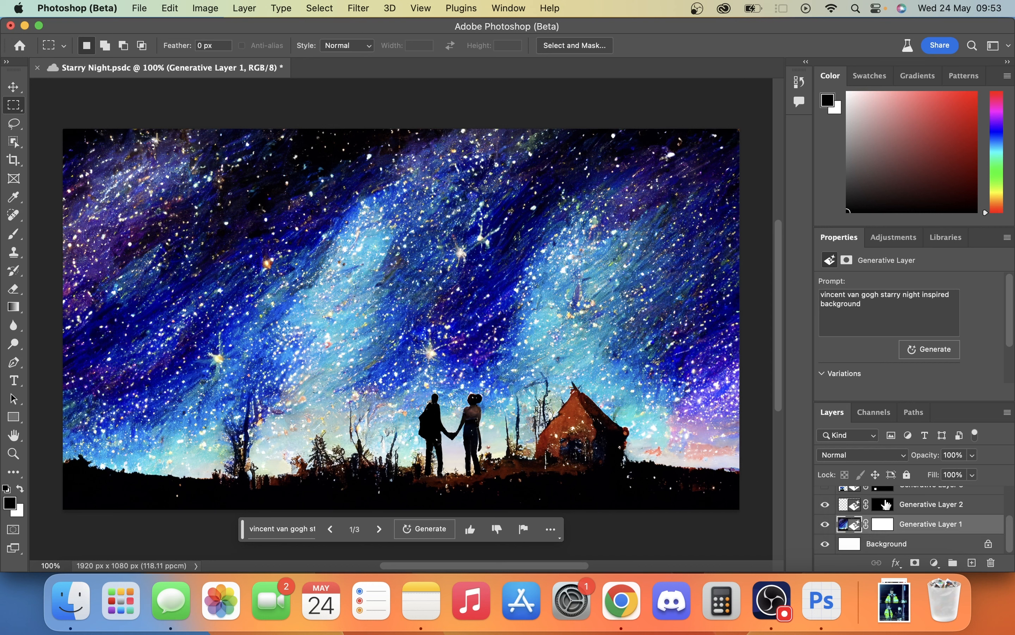
left_click(907, 508)
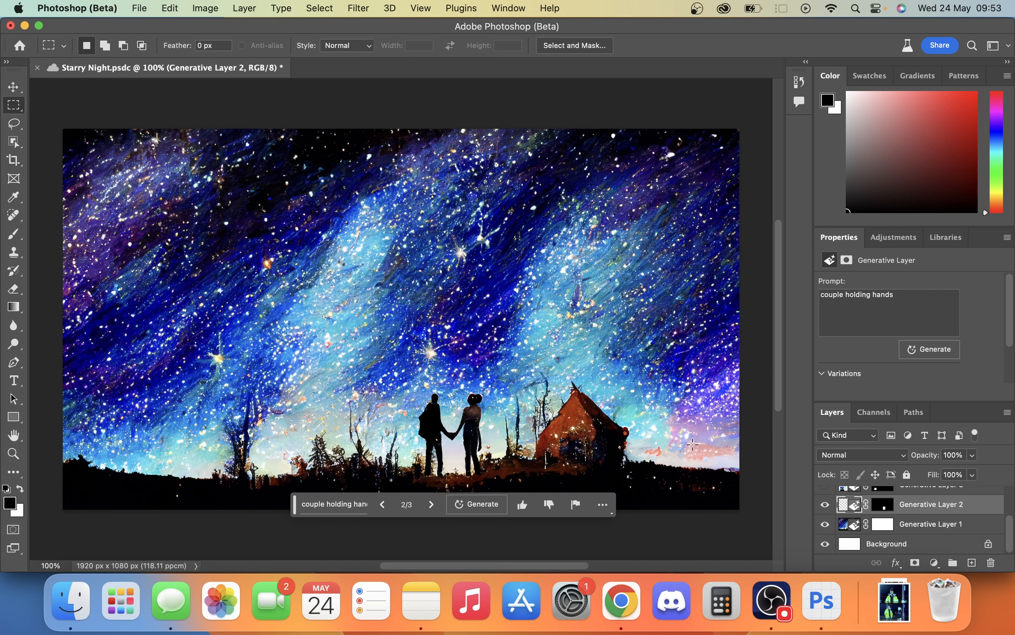
- Try moving the couple up into the sky, undo the move, and toggle the couple layer's visibility to compare
key("v")
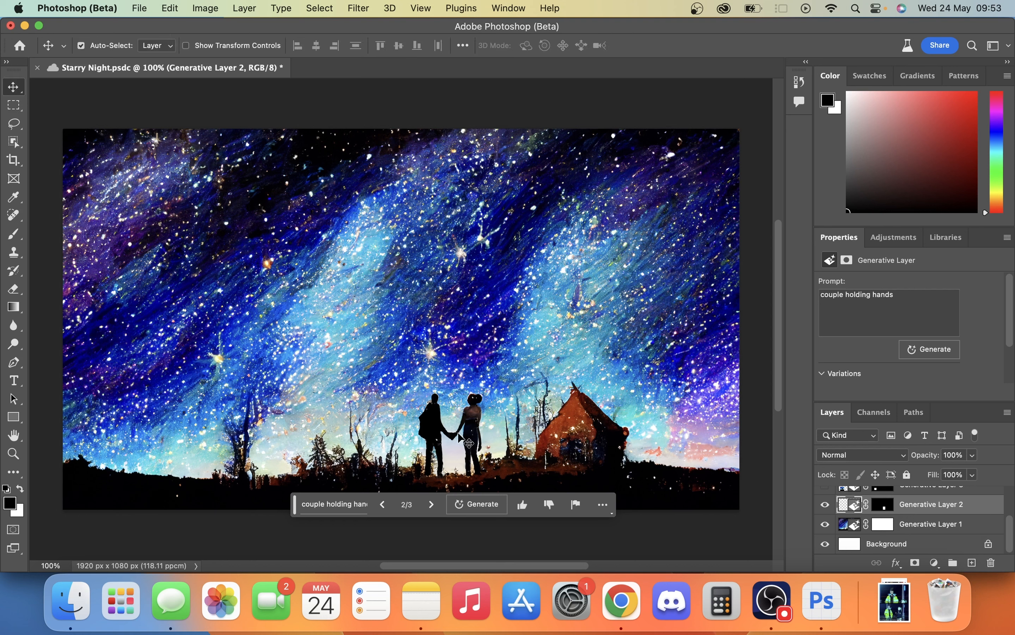
left_click_drag(469, 443, 478, 325)
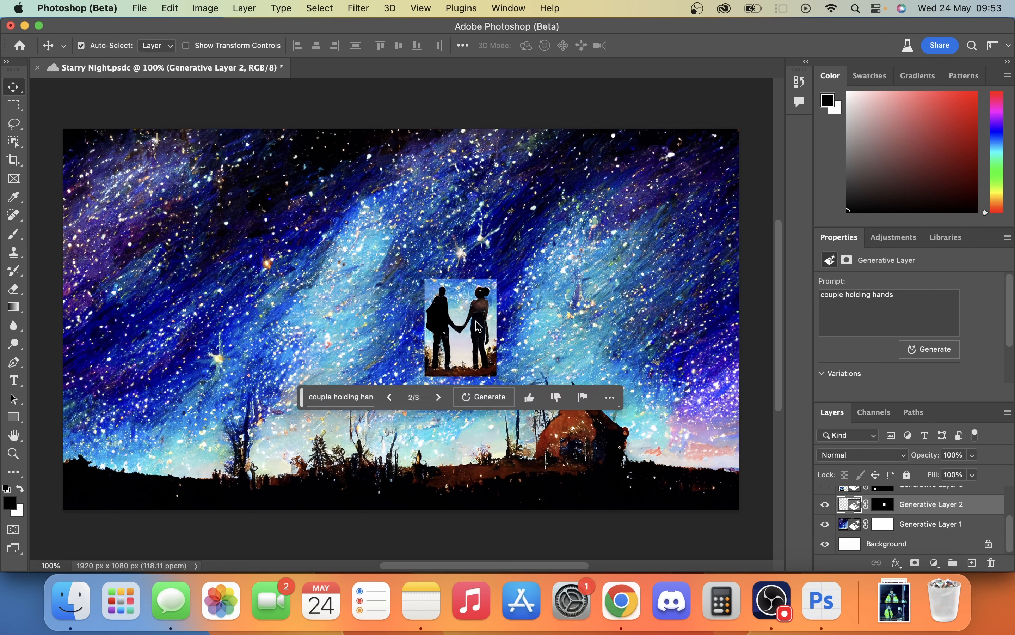
key("super+z")
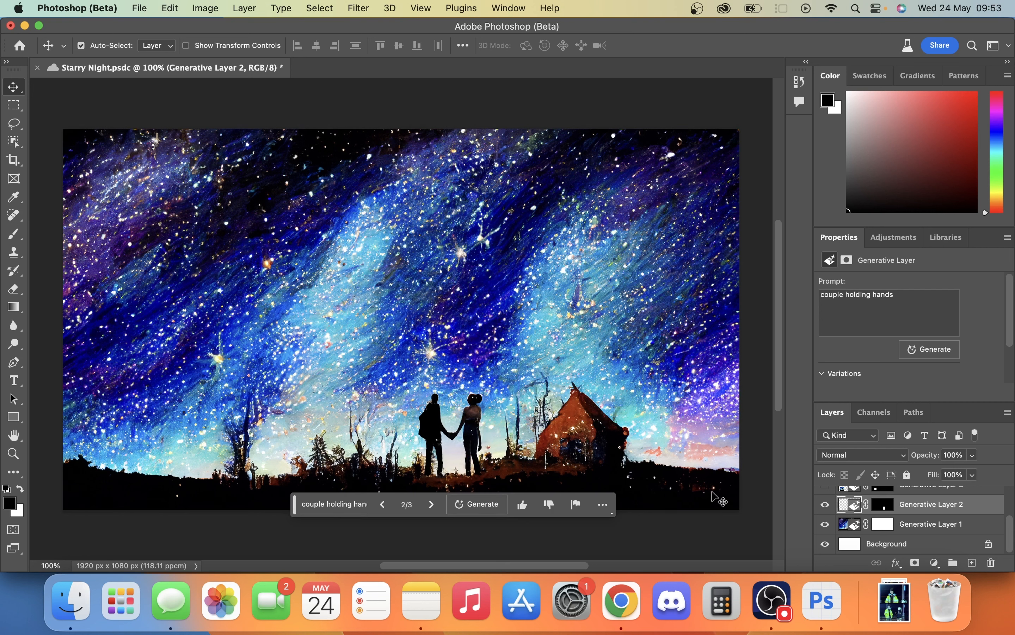
left_click(828, 505)
left_click(827, 505)
left_click(827, 505)
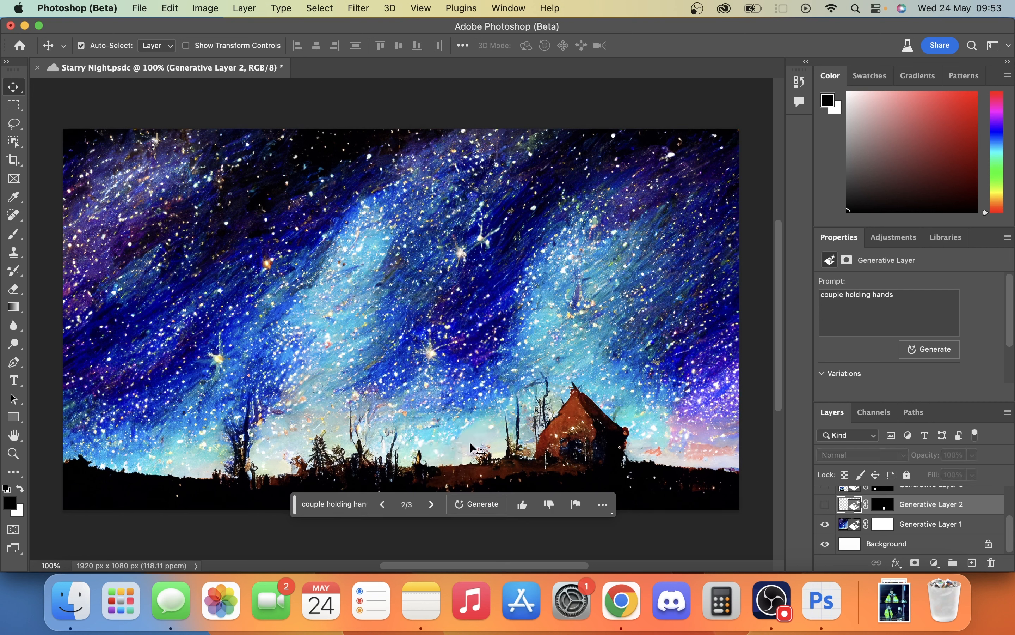
left_click(825, 504)
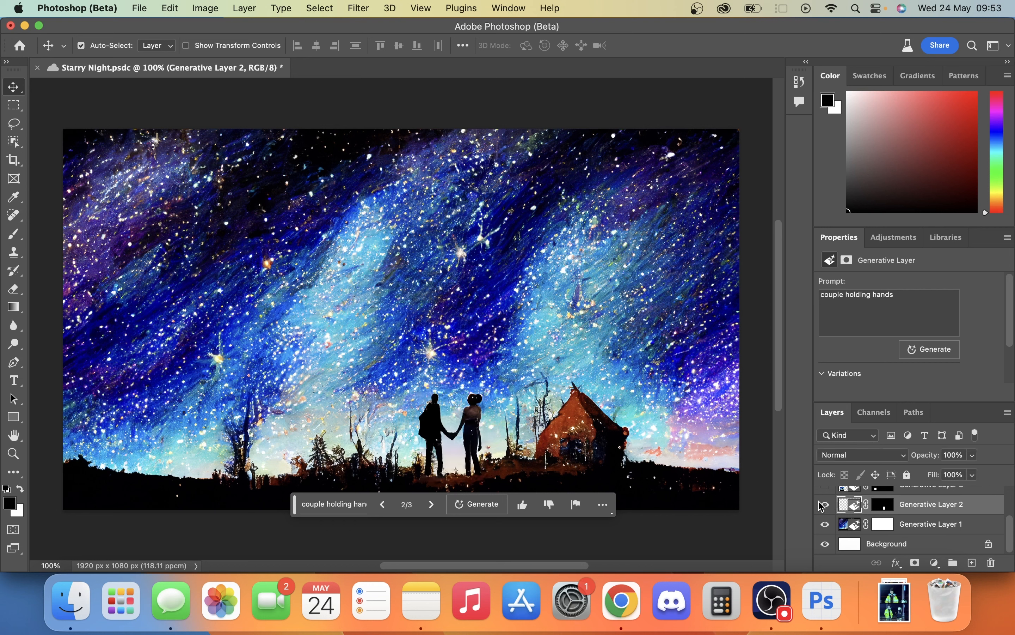
- Show Generative Layer 3 with the dog and select that layer
scroll(883, 516, "up", 2)
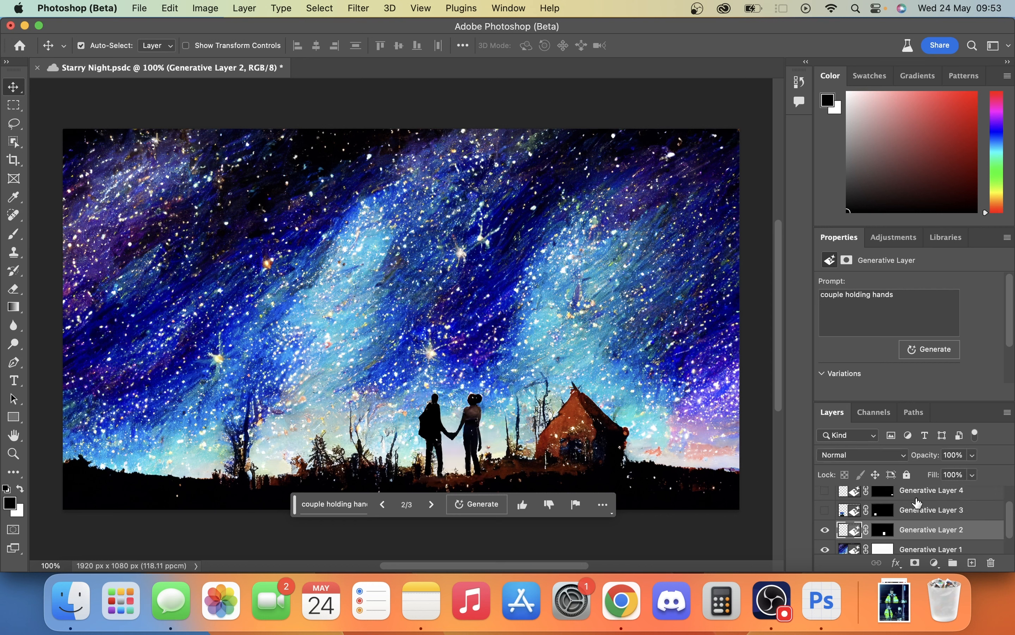
left_click(825, 510)
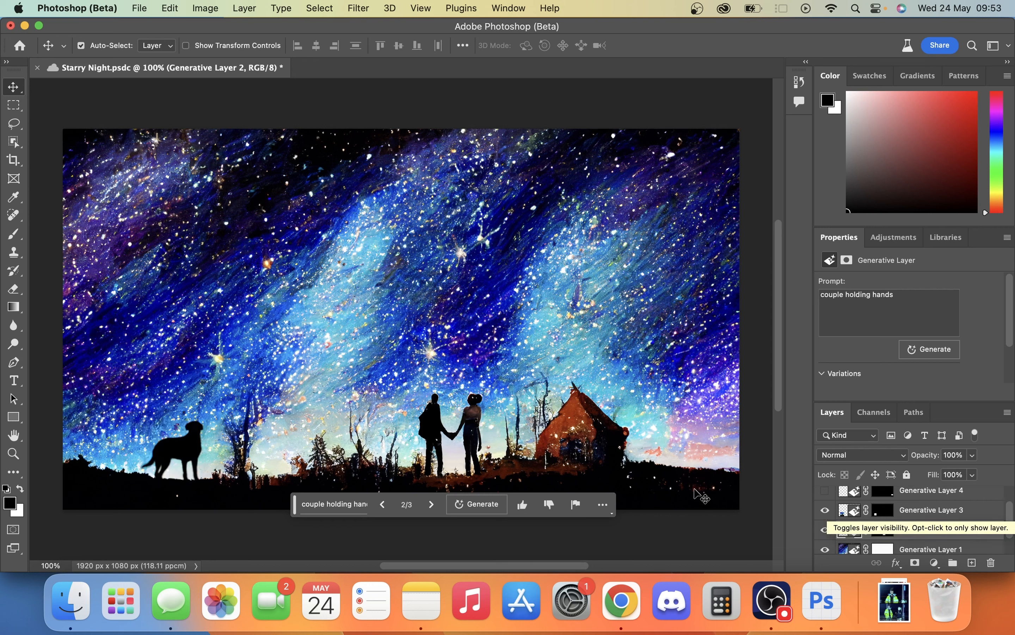
left_click(950, 519)
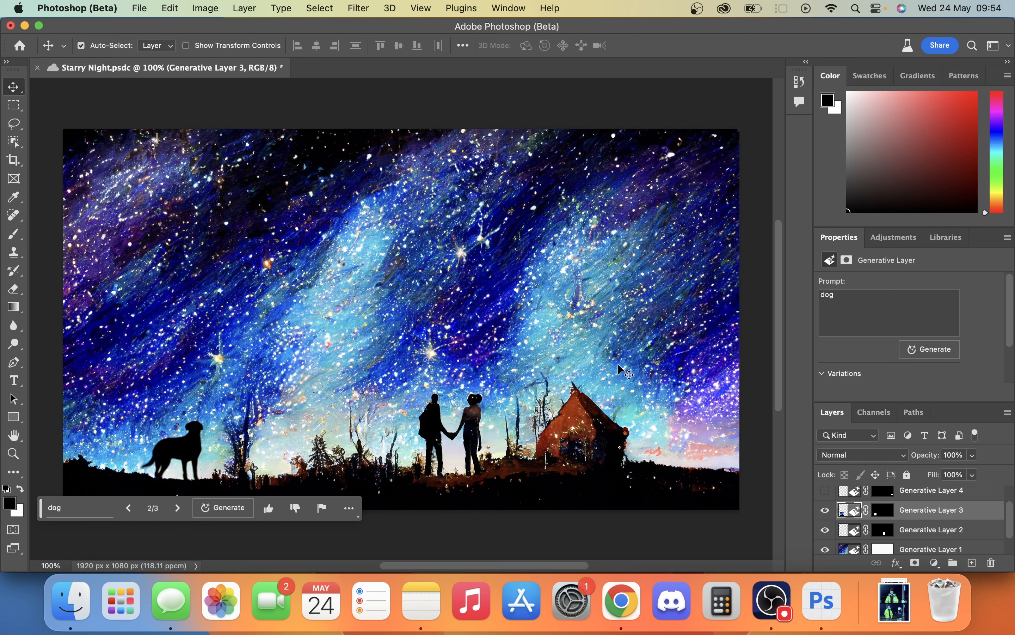
- Compare the three generated variations of the dog and return to variation 2
left_click(176, 507)
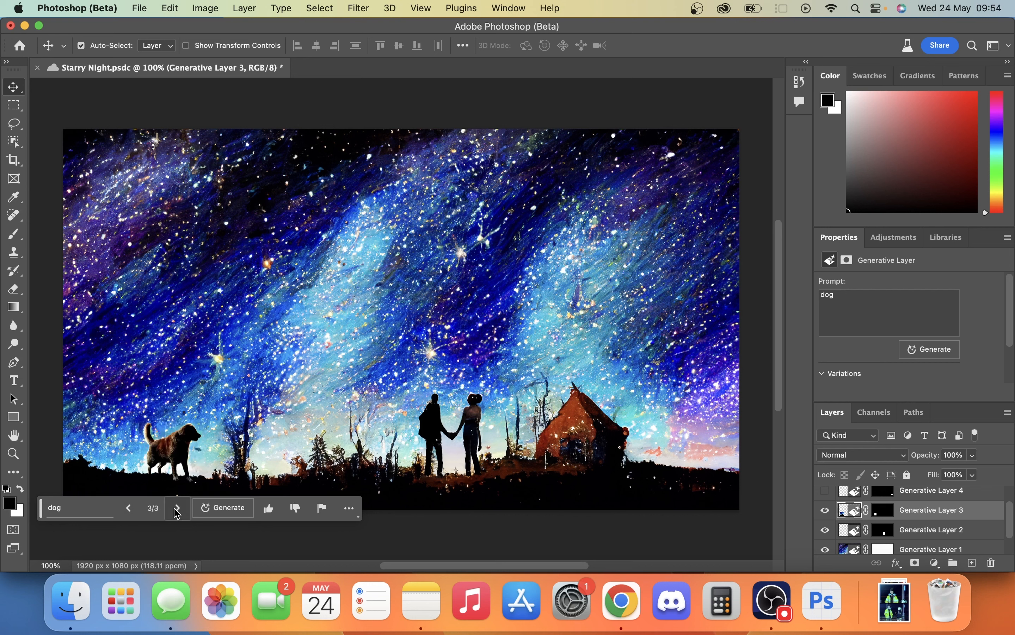
left_click(132, 510)
left_click(133, 509)
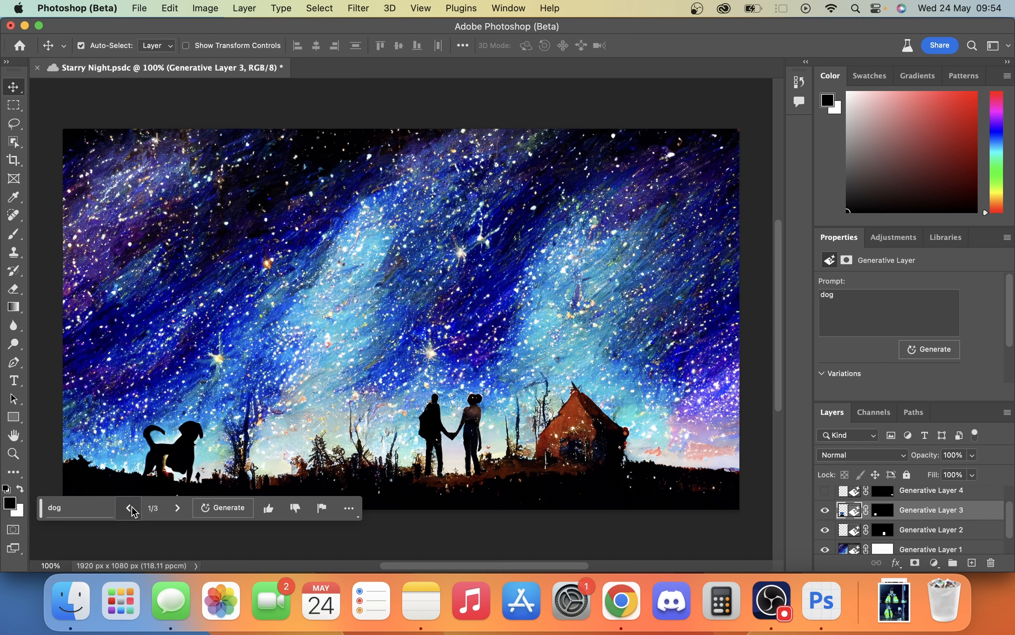
left_click(179, 509)
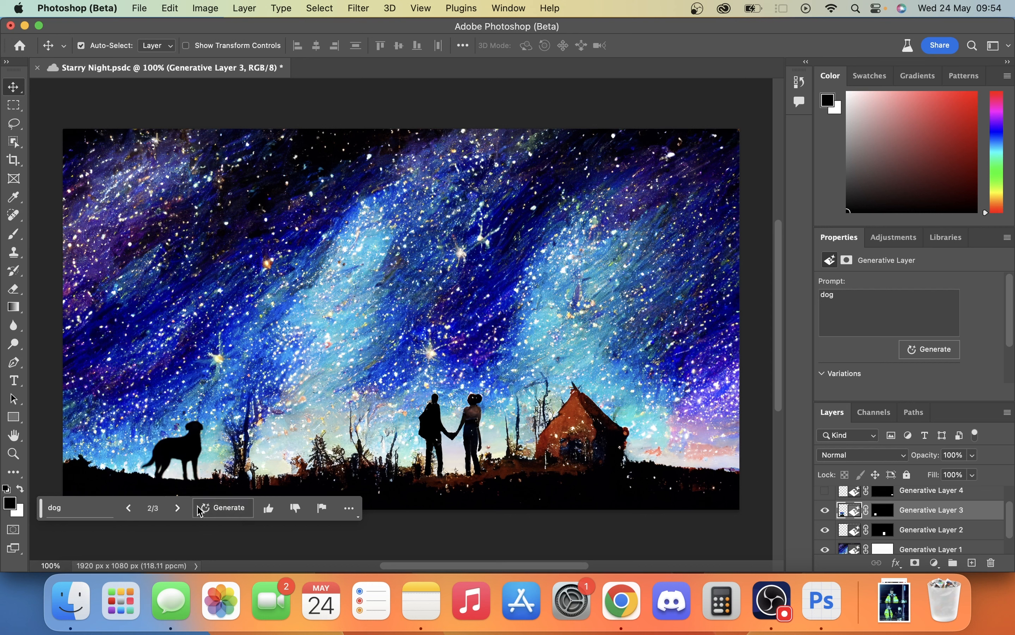
left_click(181, 508)
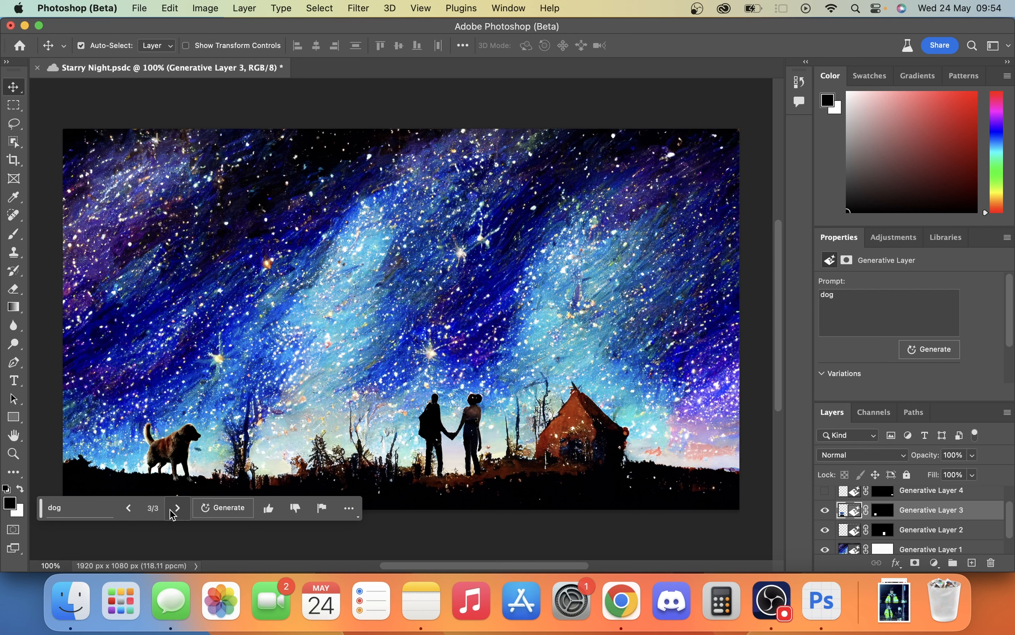
left_click(133, 514)
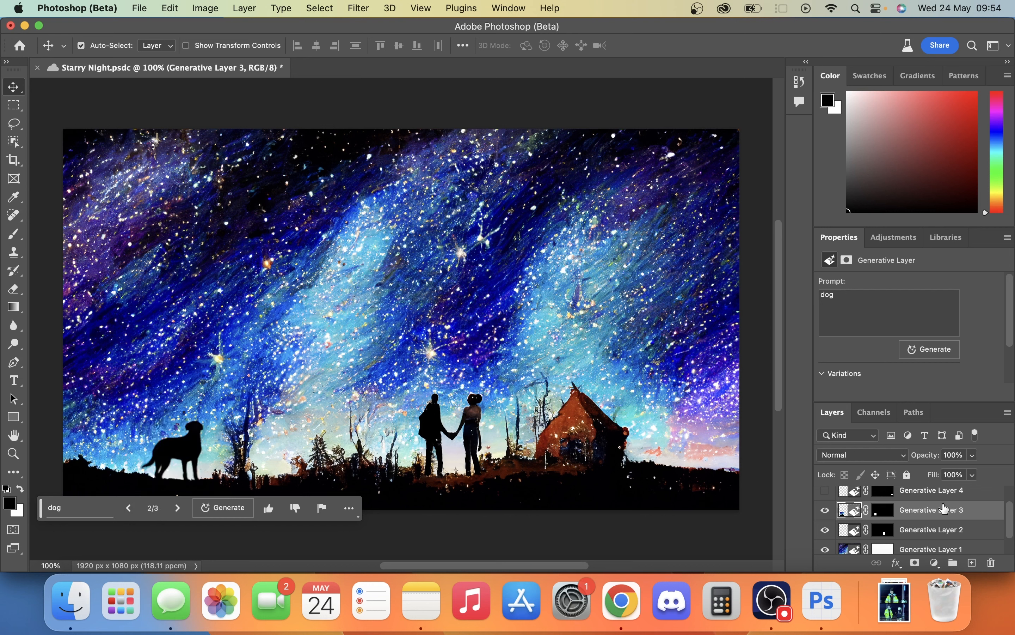
- Show Generative Layer 4 with the pick up truck and select that layer
left_click(825, 489)
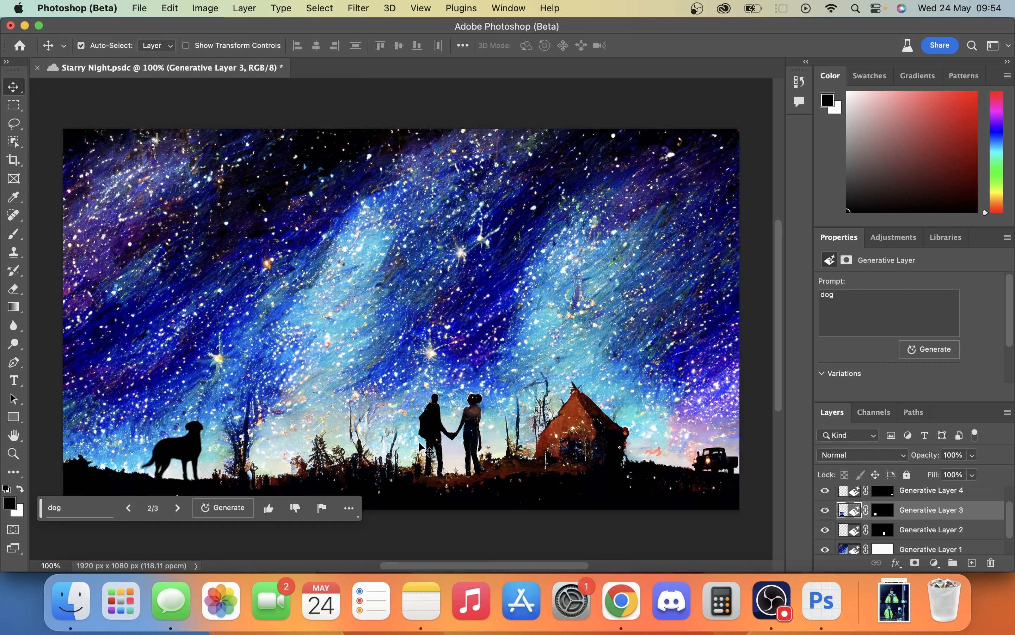
left_click(972, 492)
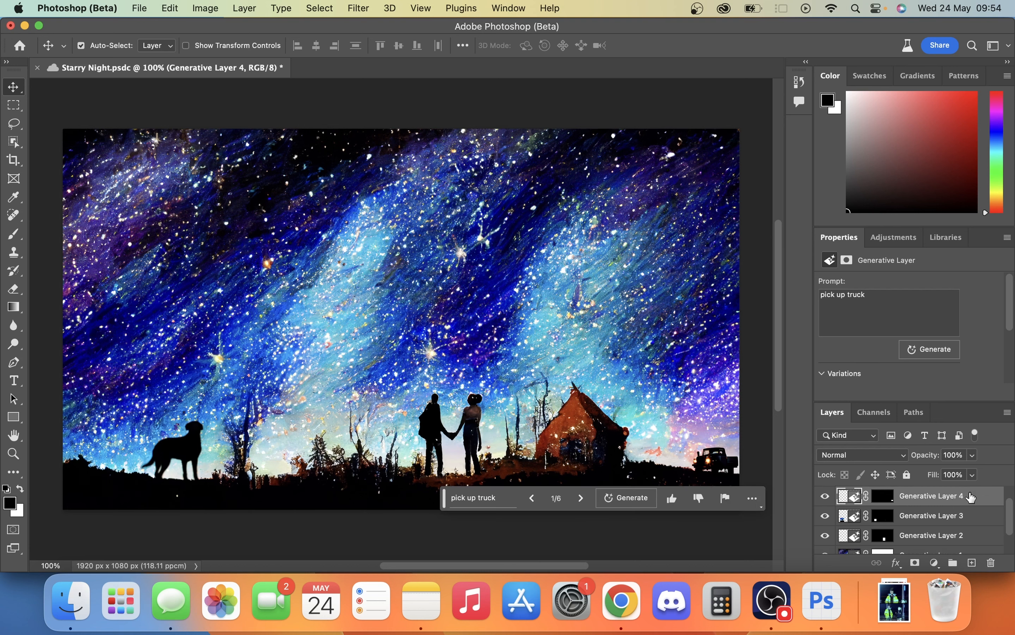
- Browse through all six generated variations of the truck and return to variation 1
left_click(574, 505)
left_click(575, 504)
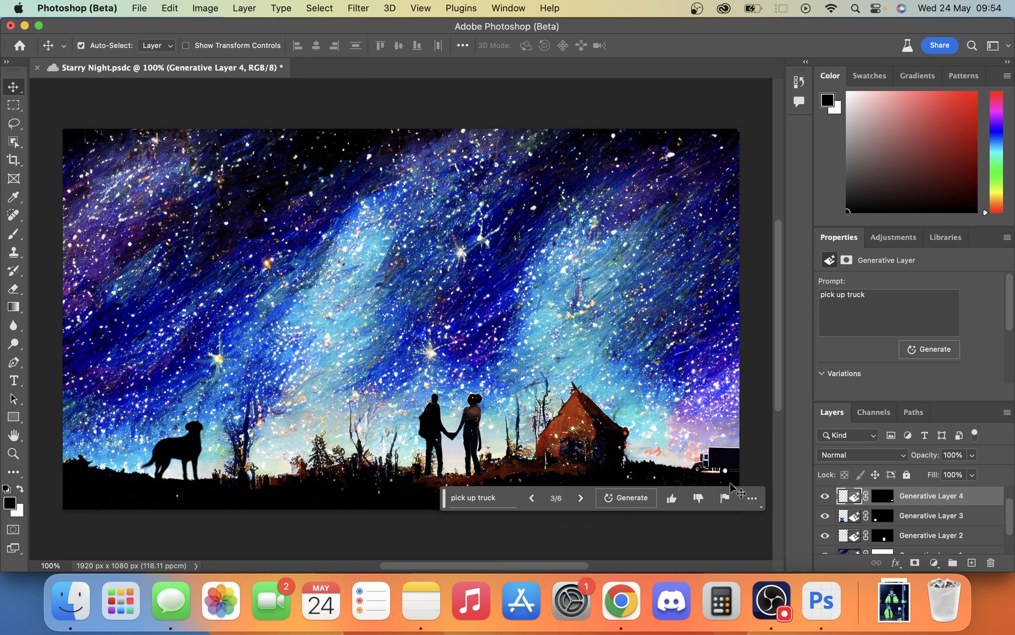
left_click(581, 497)
left_click(581, 498)
left_click(581, 498)
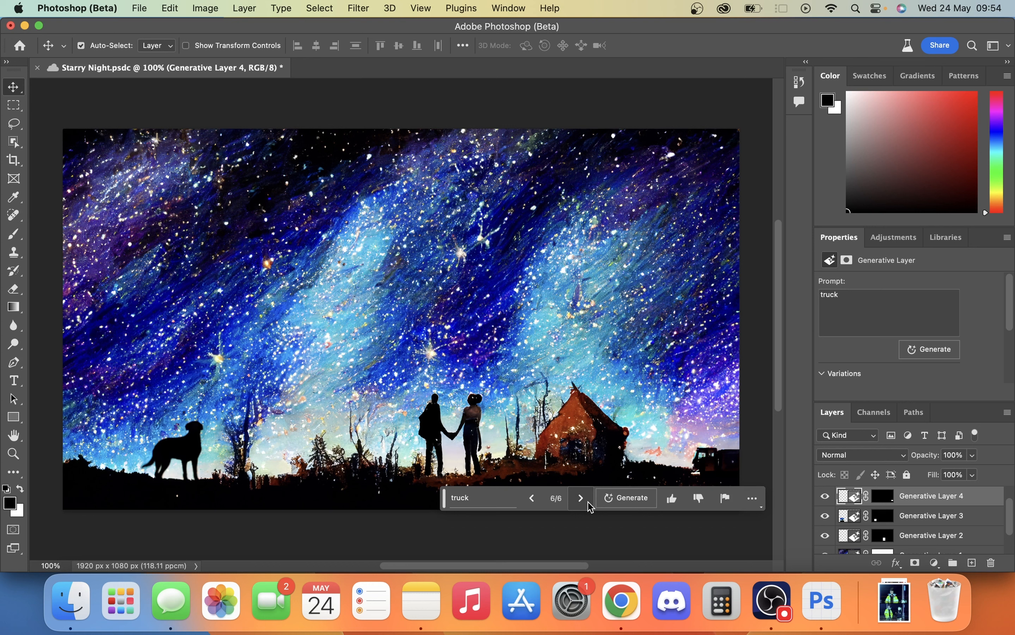
left_click(532, 498)
left_click(531, 497)
left_click(532, 498)
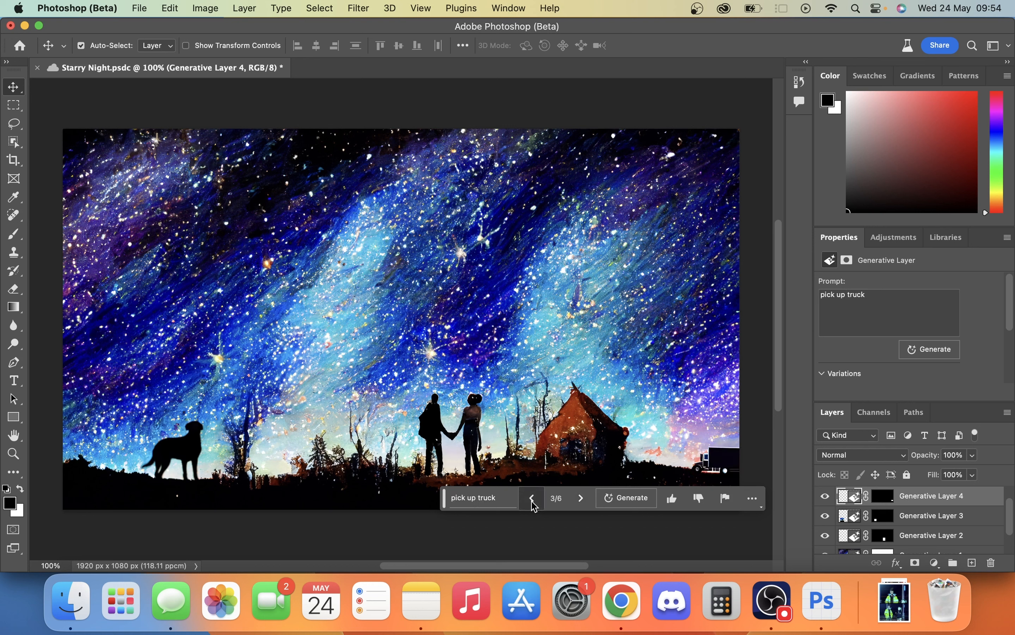
left_click(531, 497)
left_click(532, 498)
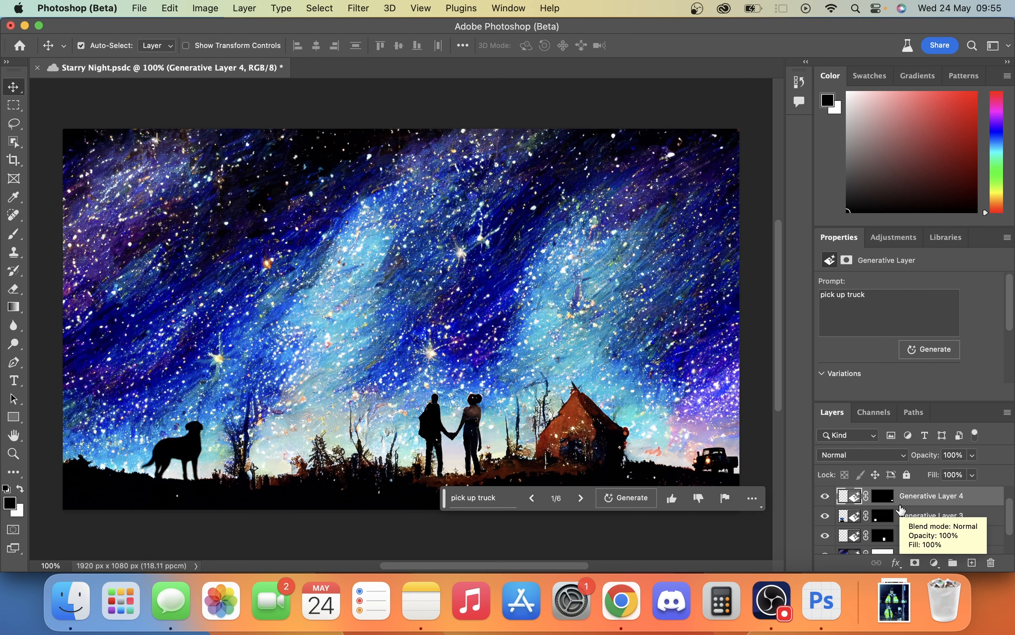
- Show Generative Layer 5 to bring the moon back into the sky
scroll(910, 517, "up", 1)
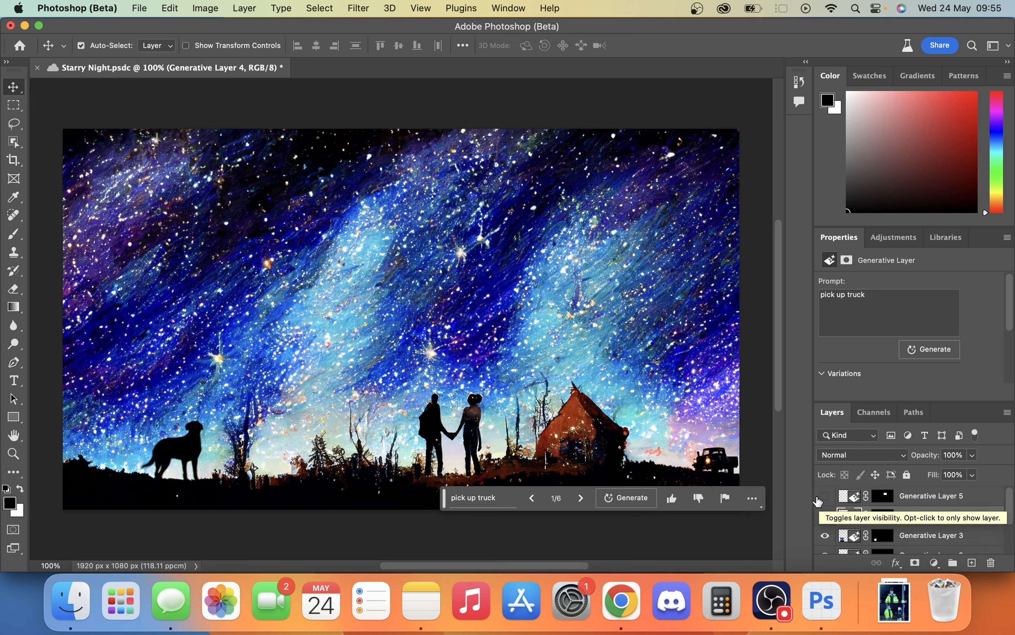
left_click(818, 499)
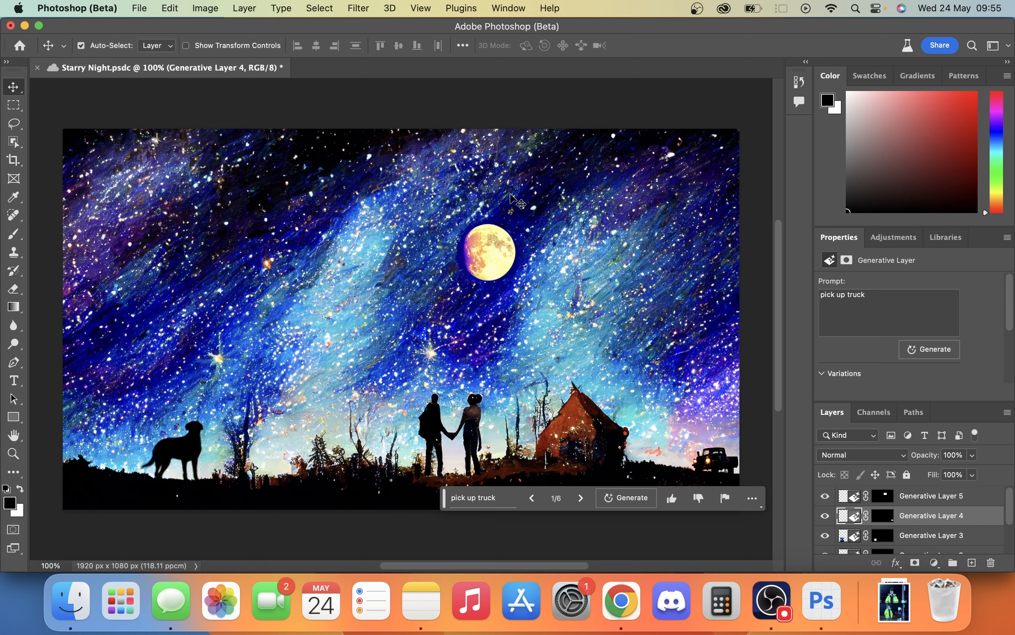
- Close the Starry Night document and create a new blank 1920 x 1080 px document
left_click(38, 69)
left_click(44, 117)
key("Return")
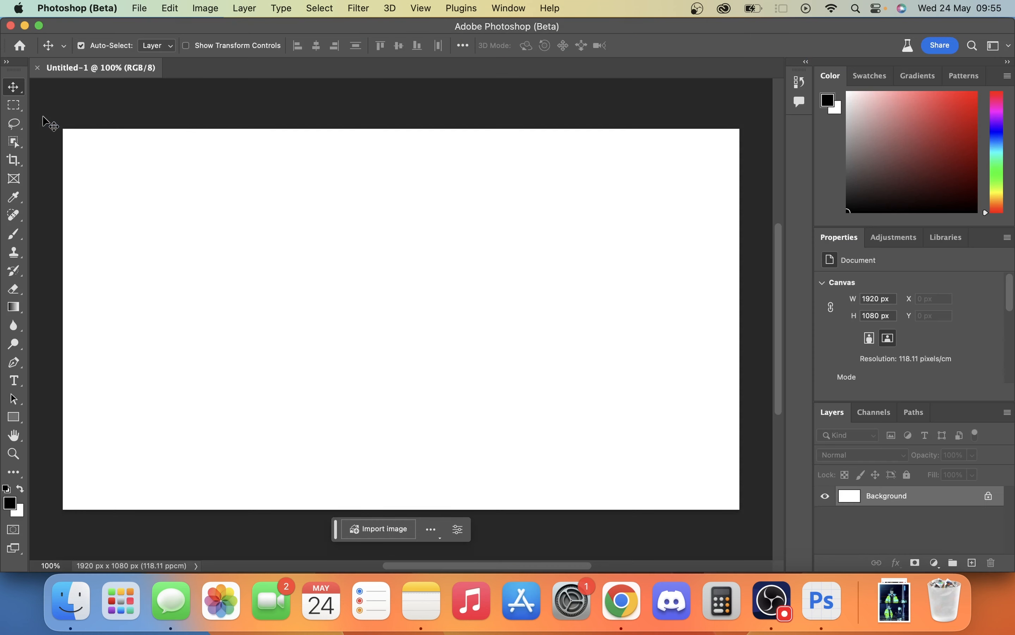
- Select the whole canvas, fill it generatively with the prompt "empty room", and switch to variation 3
key("m")
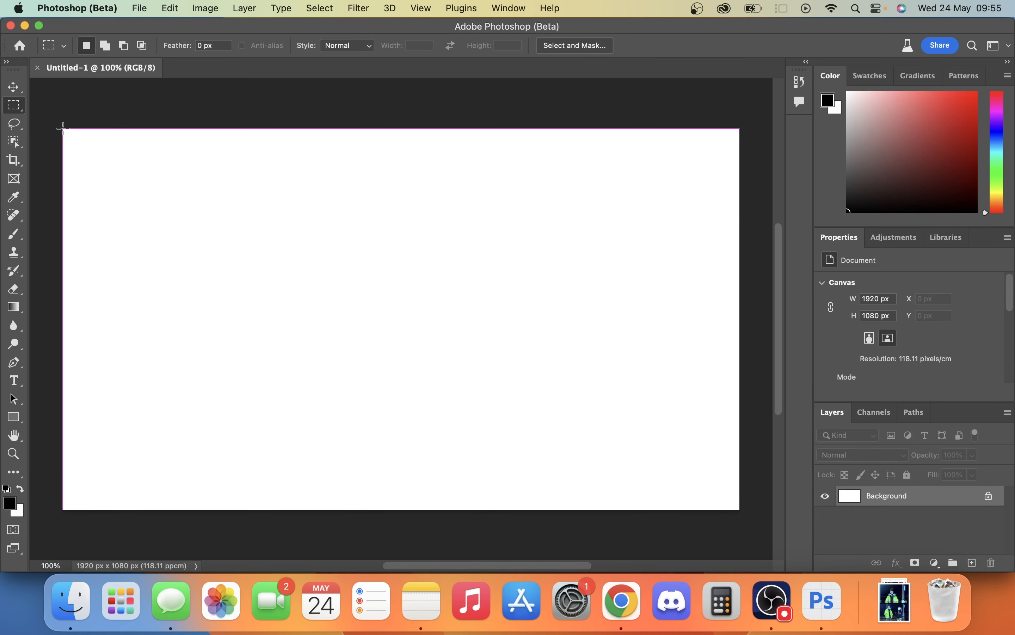
left_click_drag(58, 127, 746, 525)
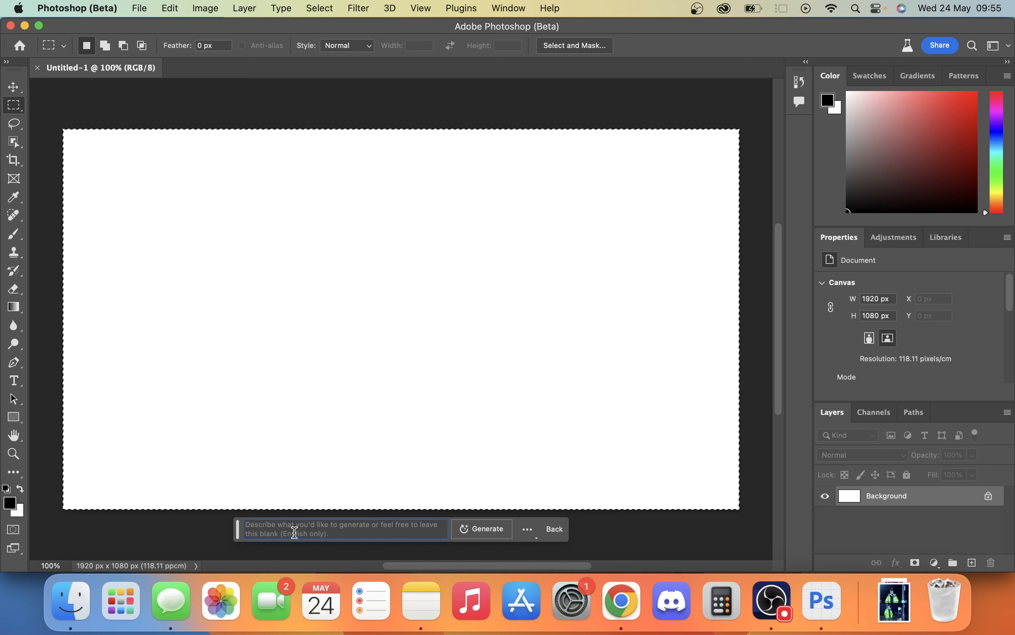
key("Return")
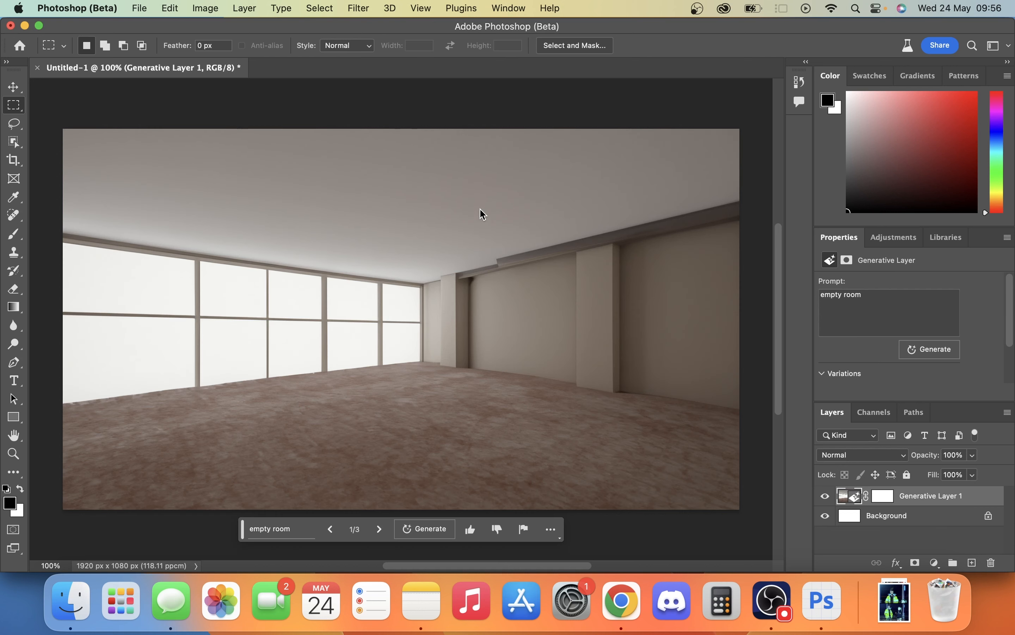
left_click(380, 529)
left_click(380, 531)
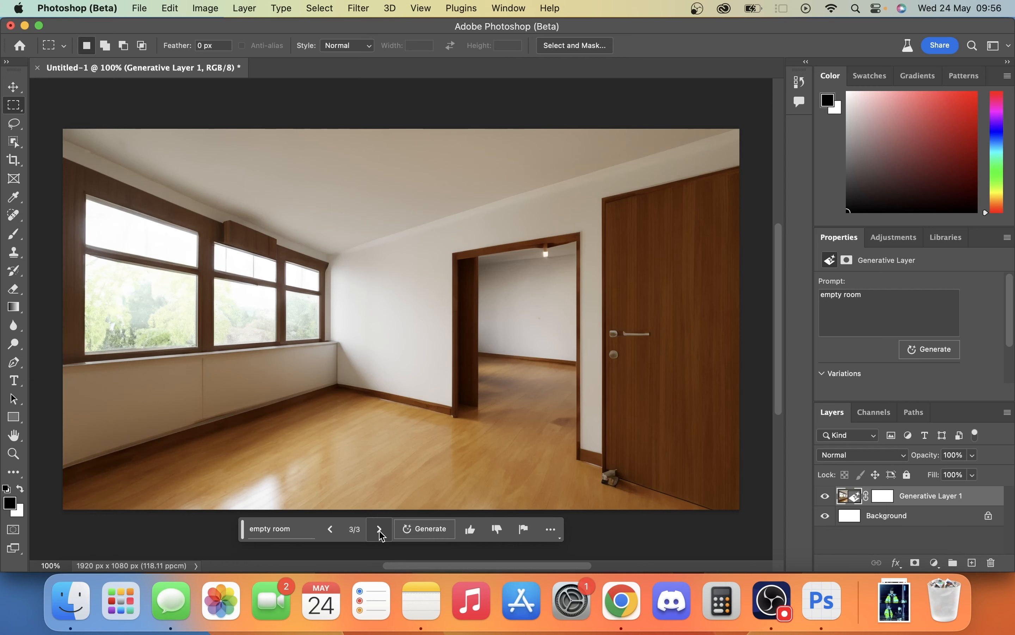
- Compare the other generated empty room variations and settle on variation 2
left_click(331, 530)
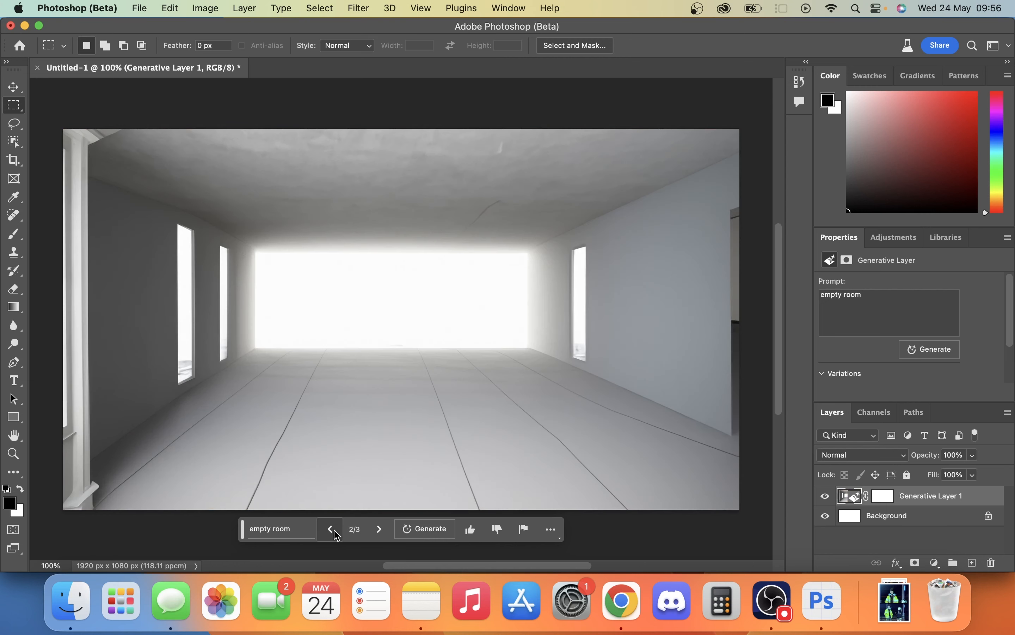
left_click(332, 531)
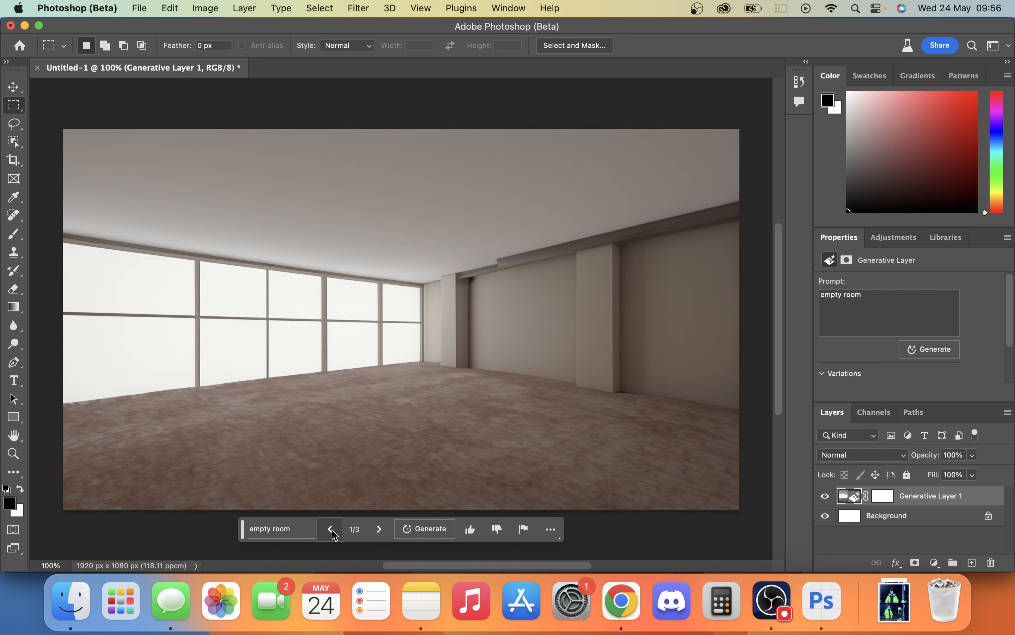
left_click(380, 531)
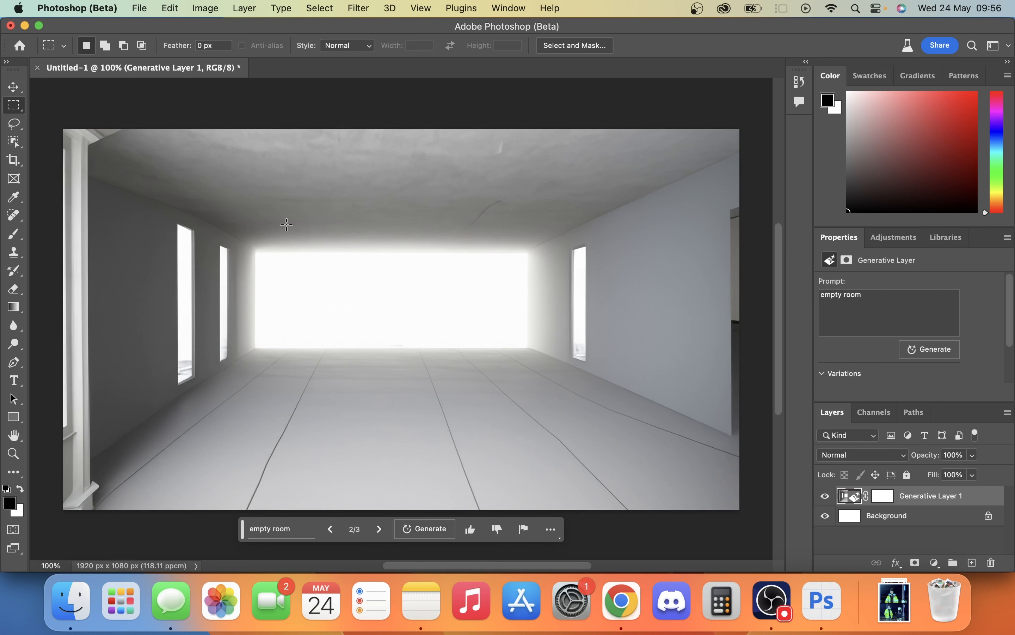
- Select the bright rectangular opening in the room's back wall and fill it generatively with the prompt "garage door to outside"
left_click_drag(257, 249, 531, 349)
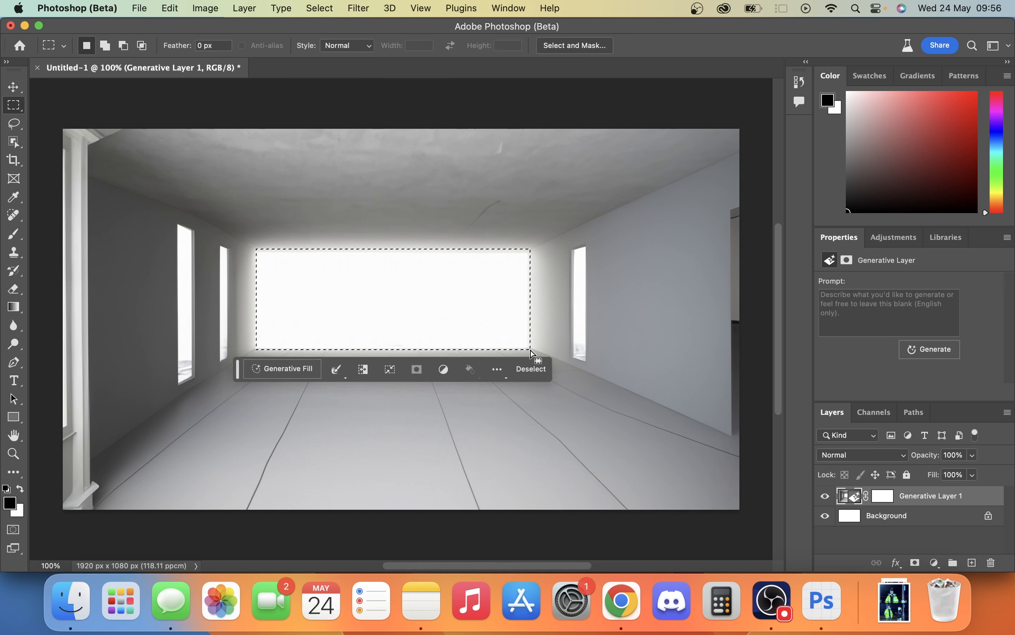
left_click(279, 369)
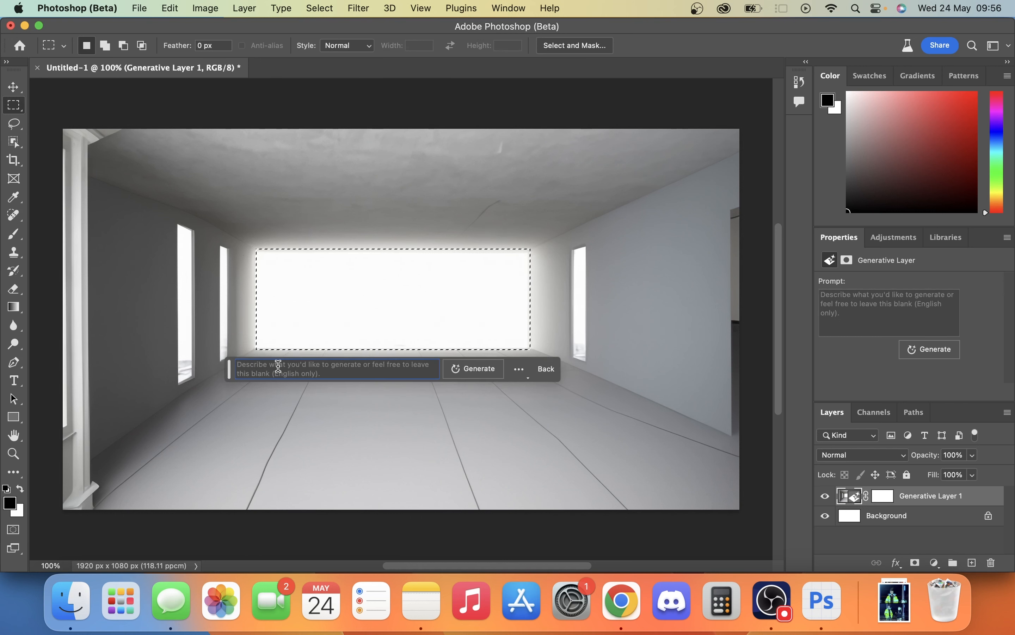
type("garage ")
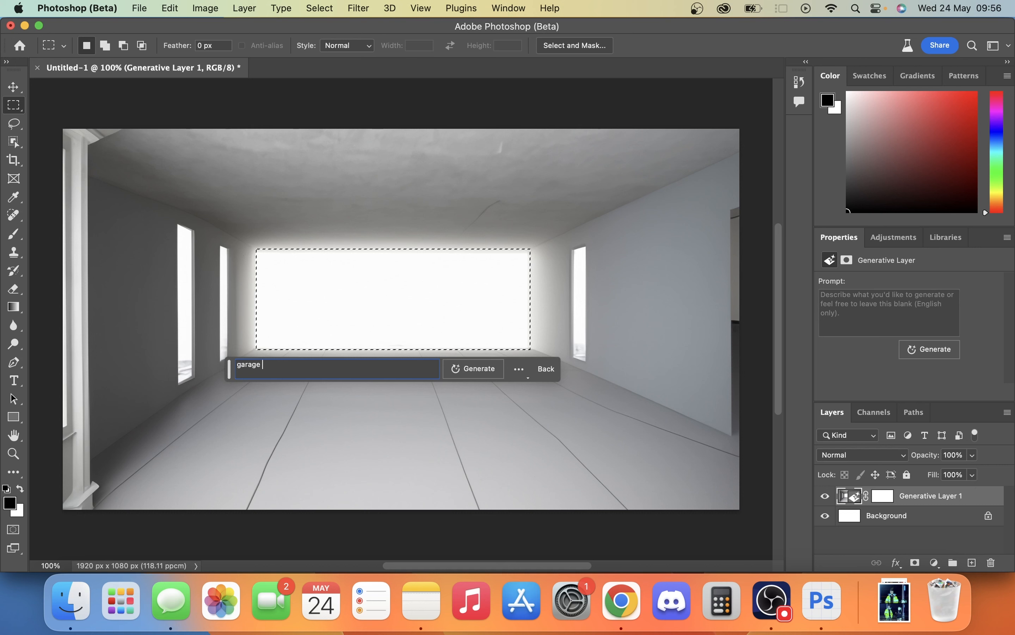
type("door to outside")
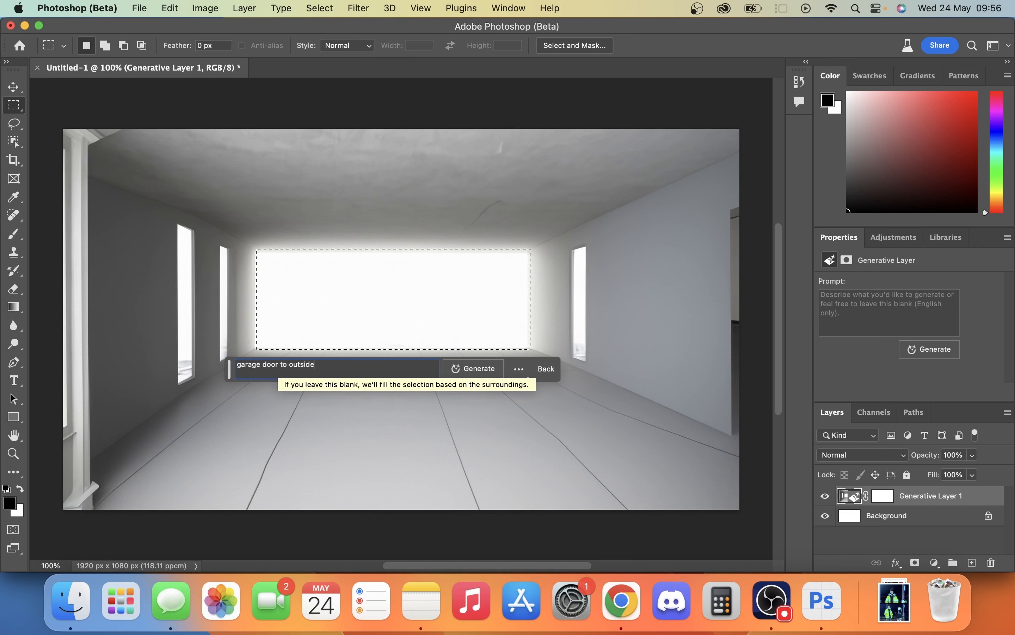
key("Return")
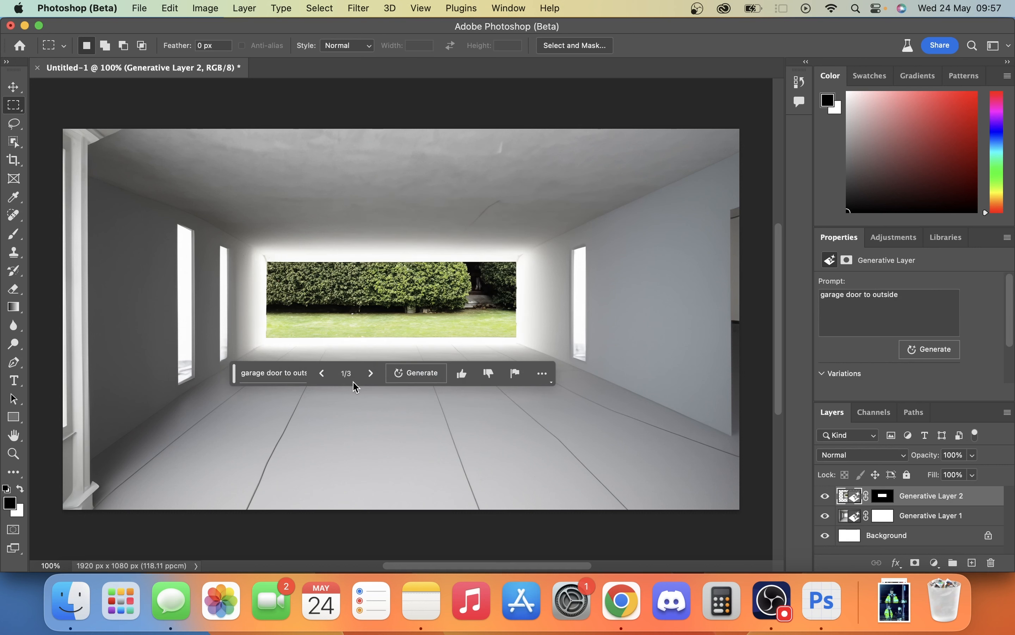
- Browse through all three generated variations of the garage door and return to variation 1
left_click(371, 374)
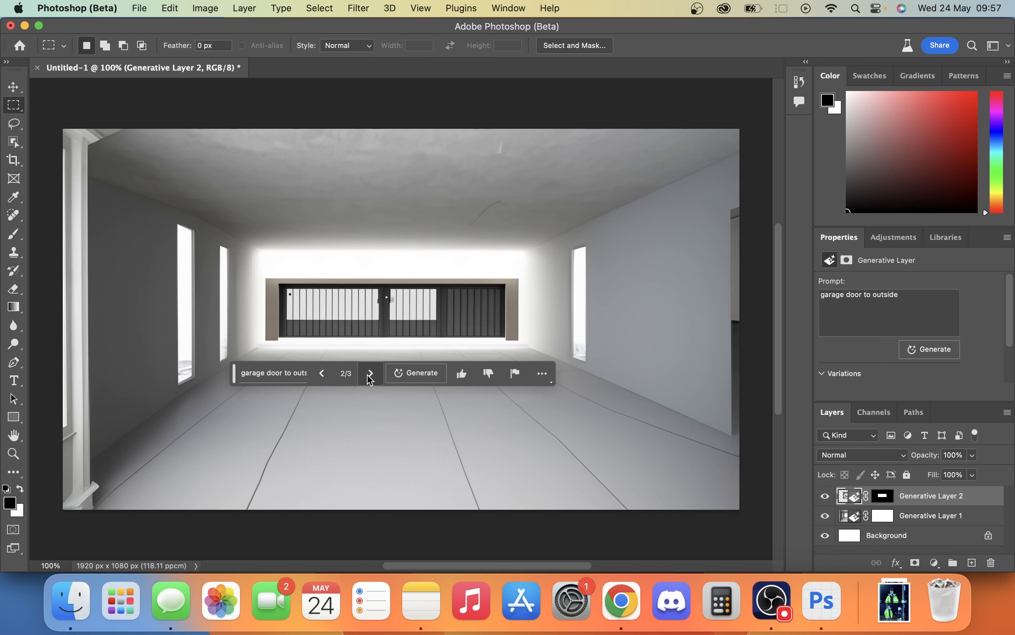
left_click(370, 373)
left_click(369, 376)
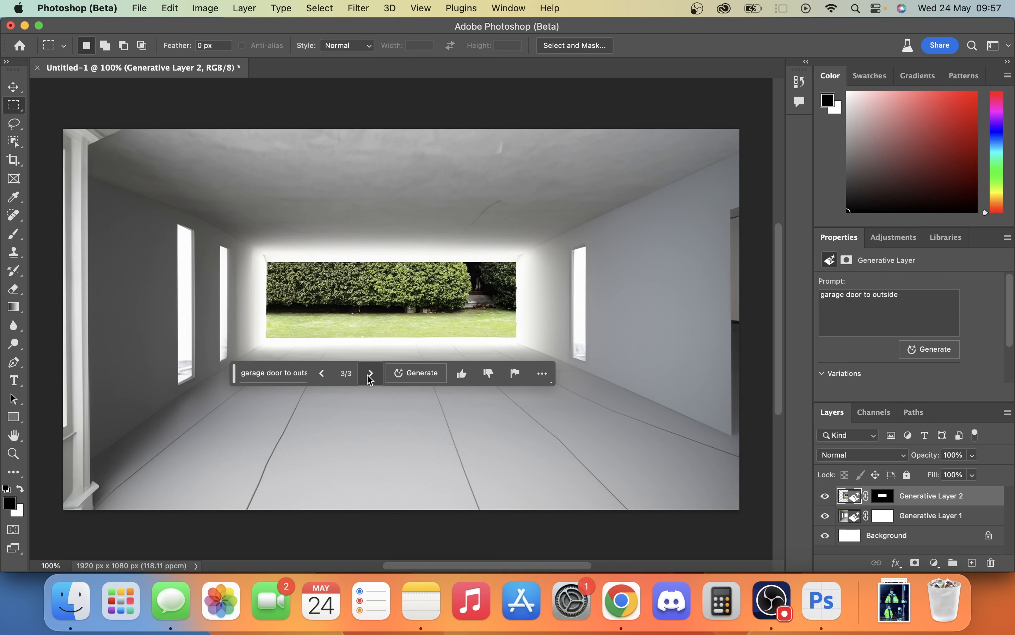
left_click(370, 376)
left_click(370, 376)
left_click(369, 376)
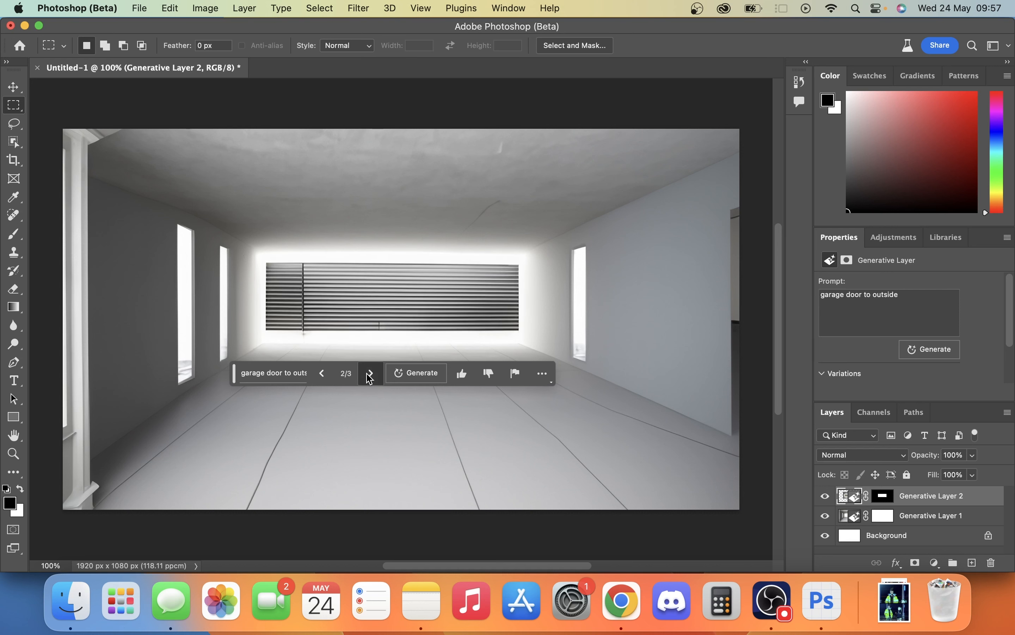
- Replace the back opening's prompt with "window to outside" and generate new variations
left_click(271, 373)
left_click_drag(325, 368, 200, 361)
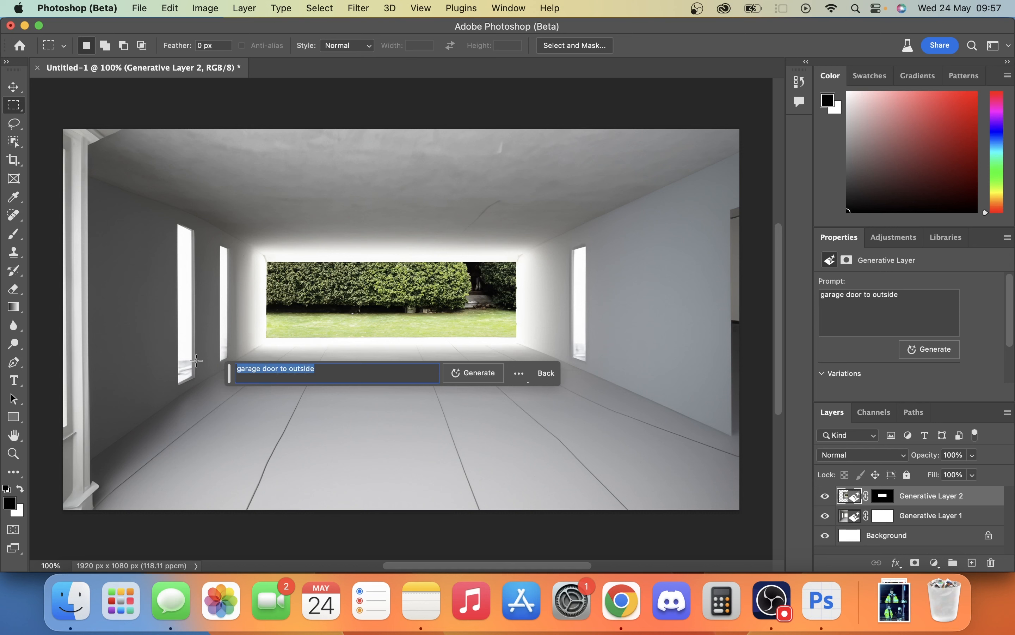
type("window to ou")
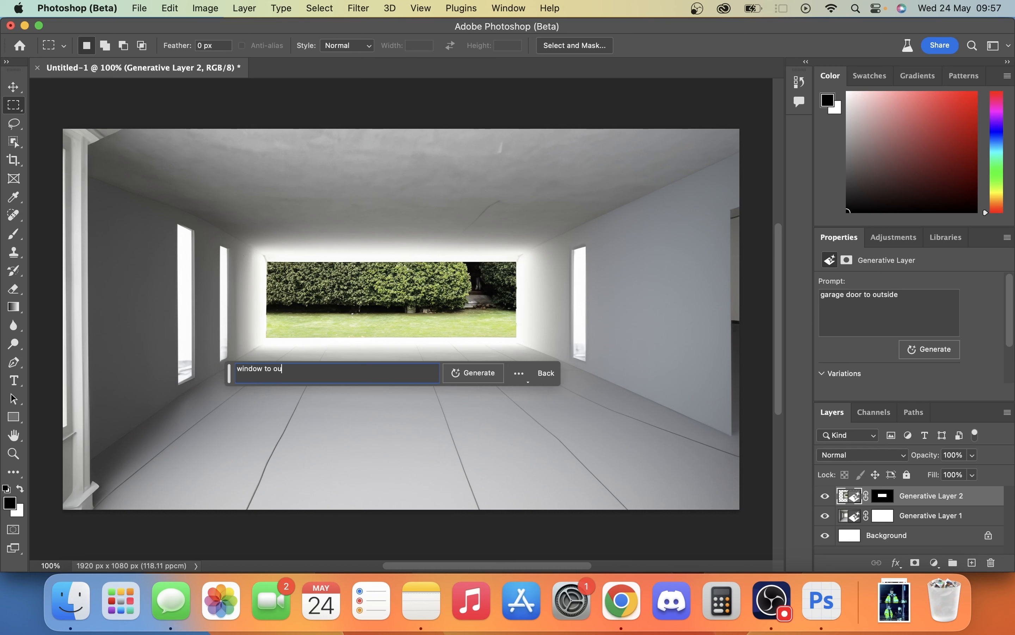
type("tsid")
type("e")
key("Return")
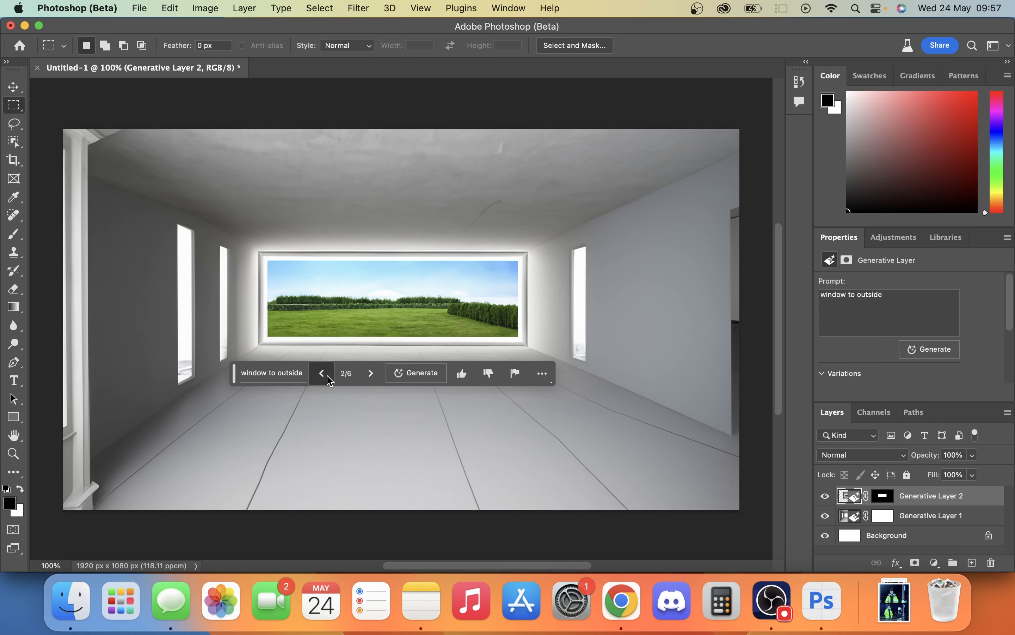
- Browse the new window variations and keep variation 2, the framed view onto a green lawn
left_click(328, 377)
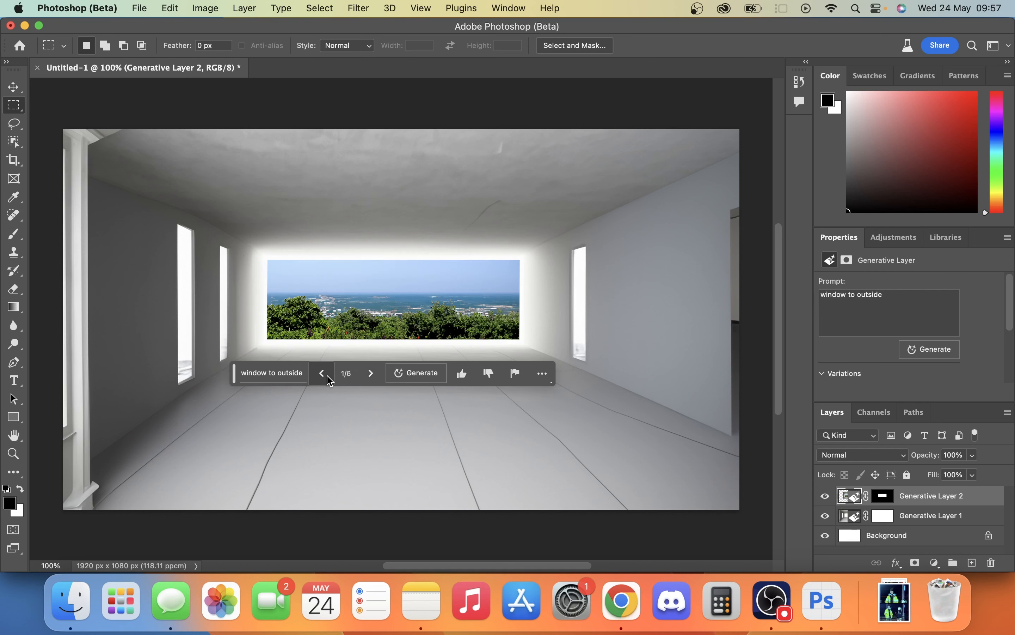
left_click(370, 375)
left_click(369, 375)
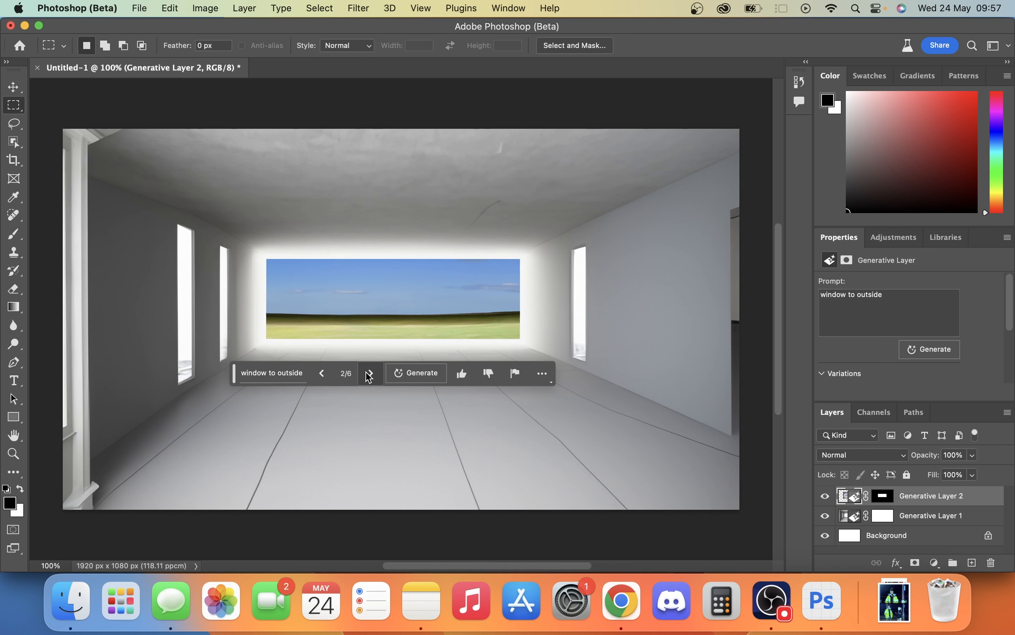
left_click(328, 377)
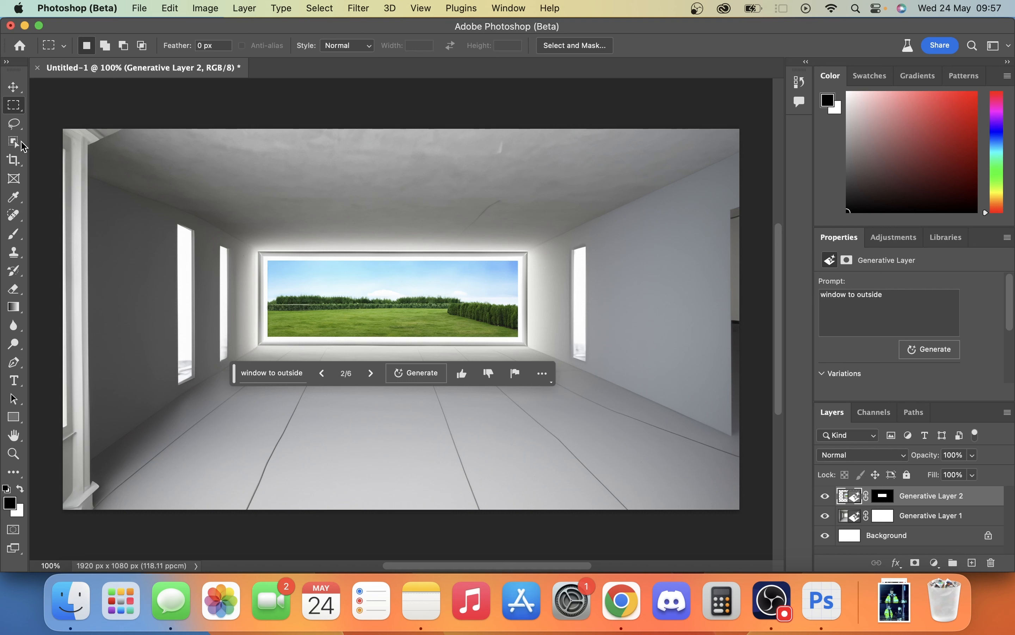
- Select the floor area below the window with the Object Selection tool, fill it generatively with "fancy rug", and switch to variation 2
left_click(23, 145)
left_click(67, 139)
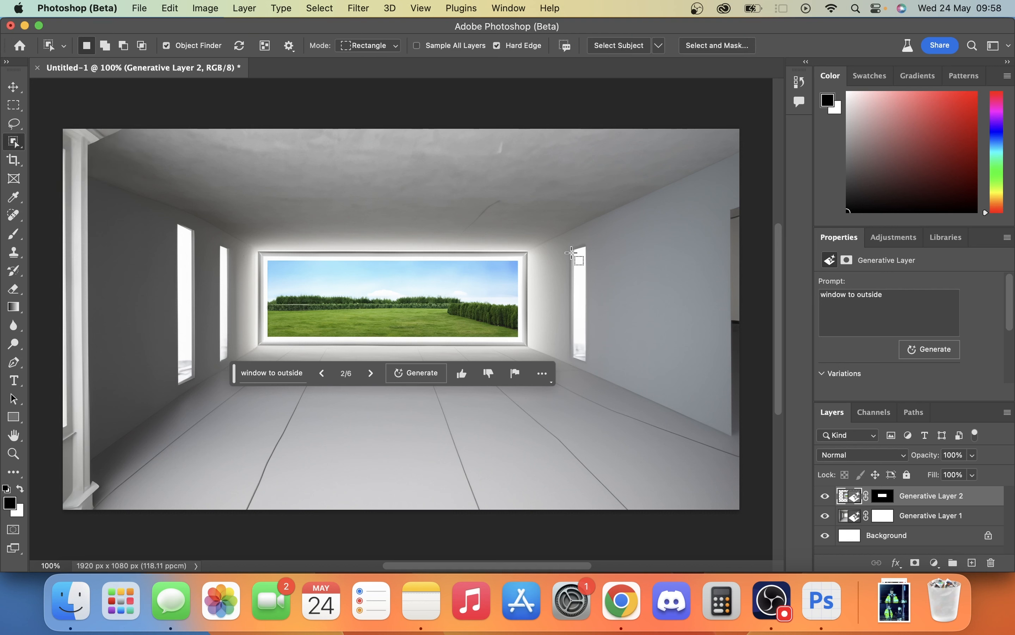
left_click_drag(571, 252, 588, 360)
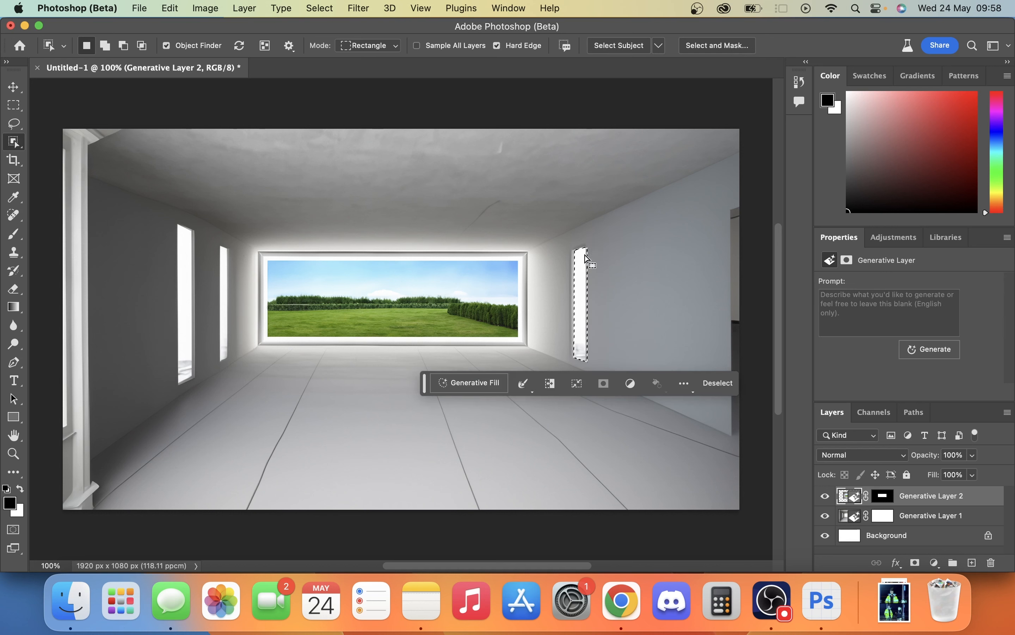
left_click(352, 397)
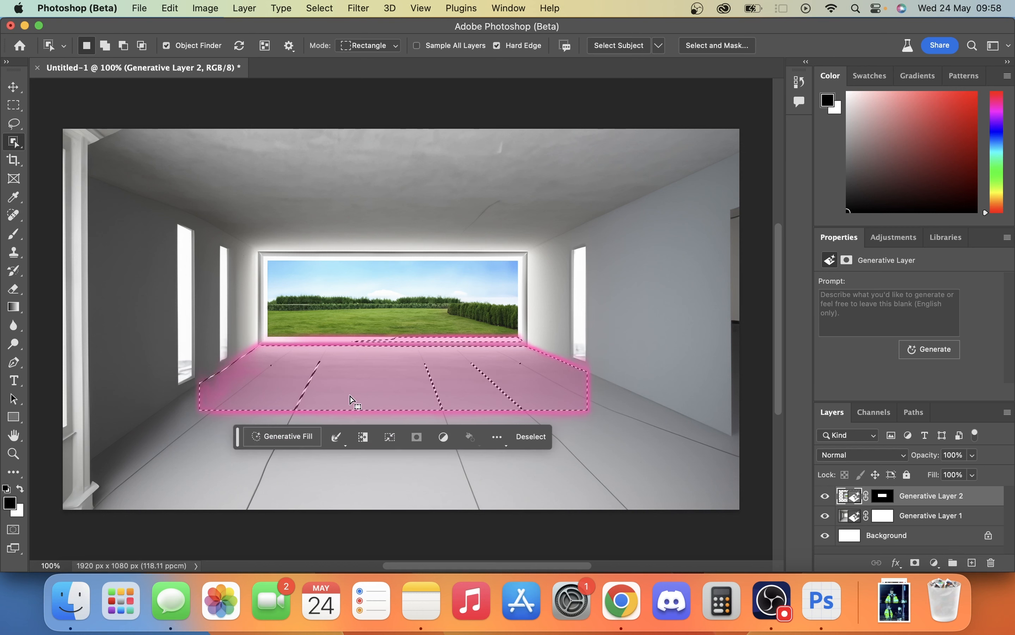
left_click(295, 439)
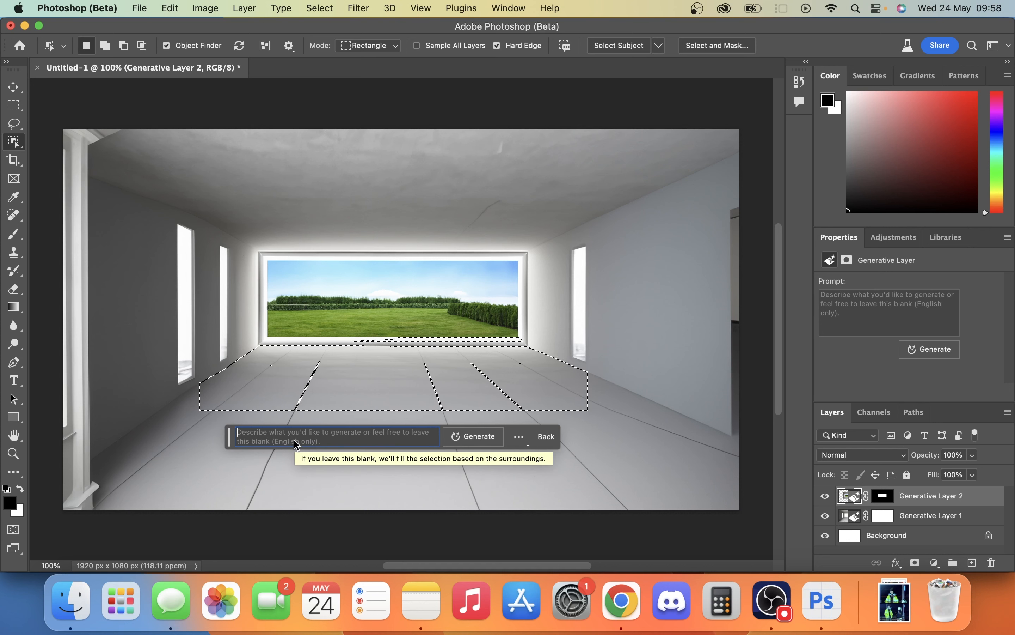
type("fancy")
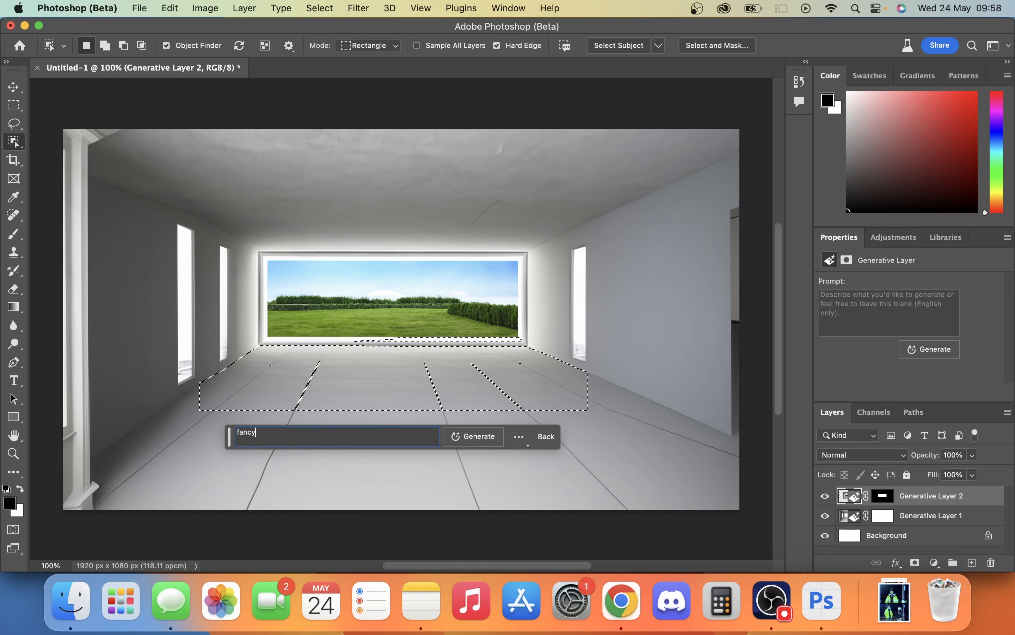
type(" rug")
key("Return")
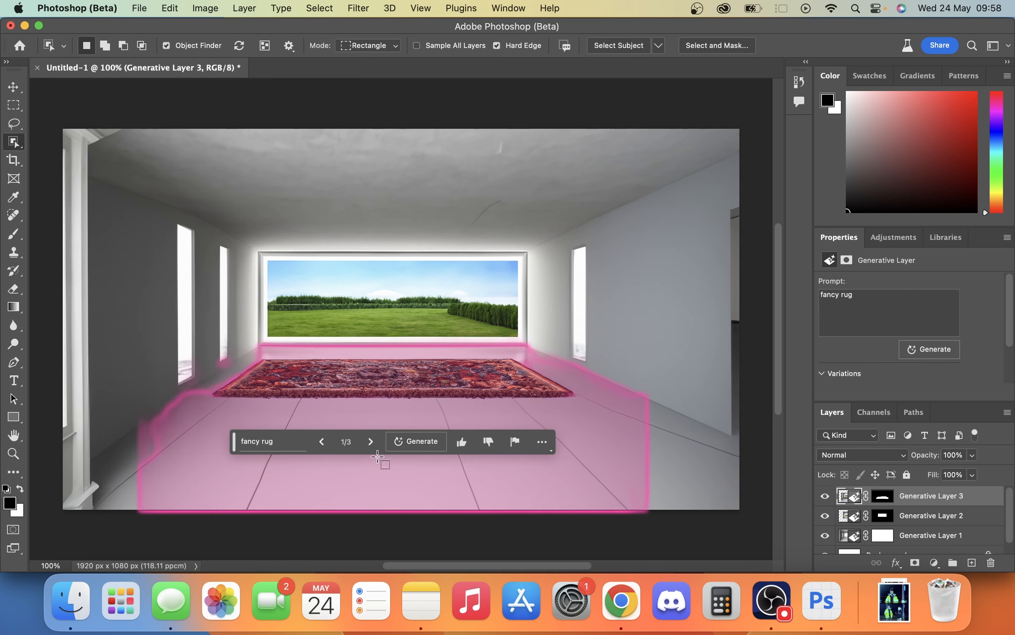
left_click(370, 441)
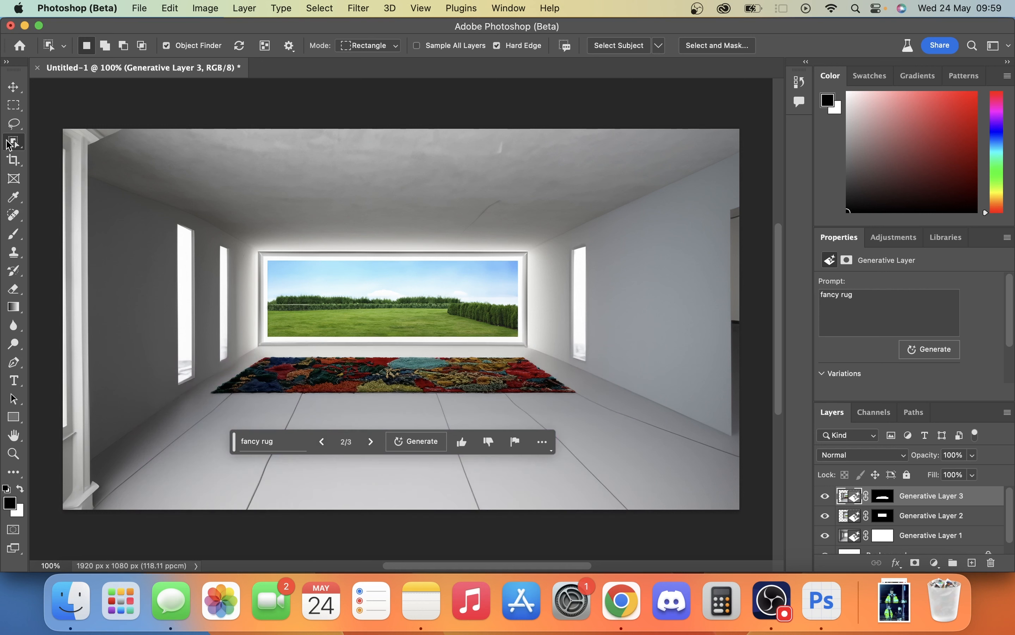
- Select the narrow opening in the right wall with the Object Selection tool and fill it generatively with the prompt "wooden door"
left_click(6, 140)
left_click(10, 142)
left_click_drag(571, 249, 587, 360)
type("woode")
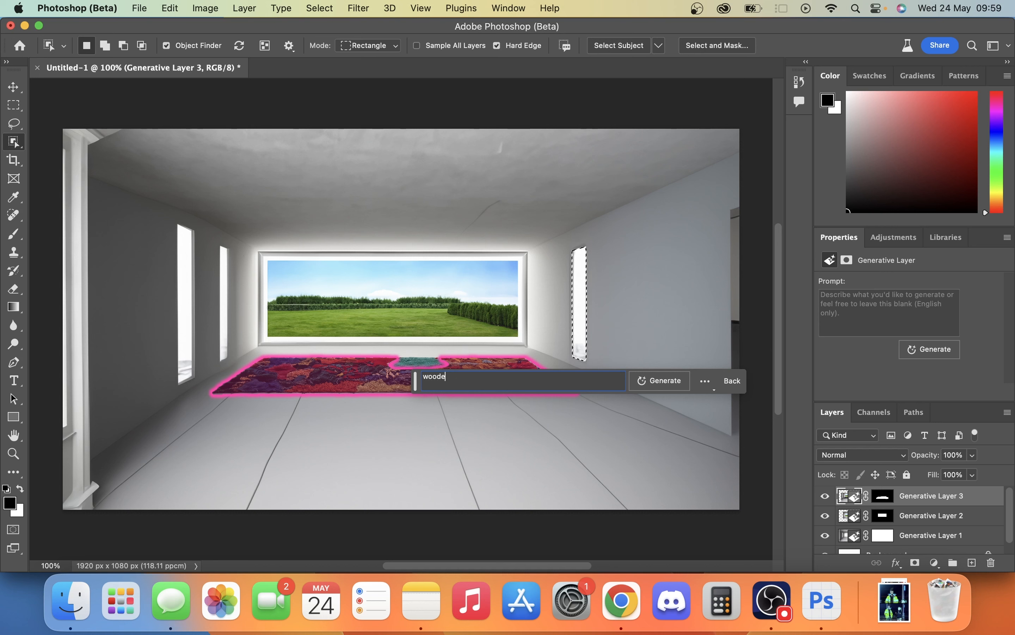
type("n door")
key("Return")
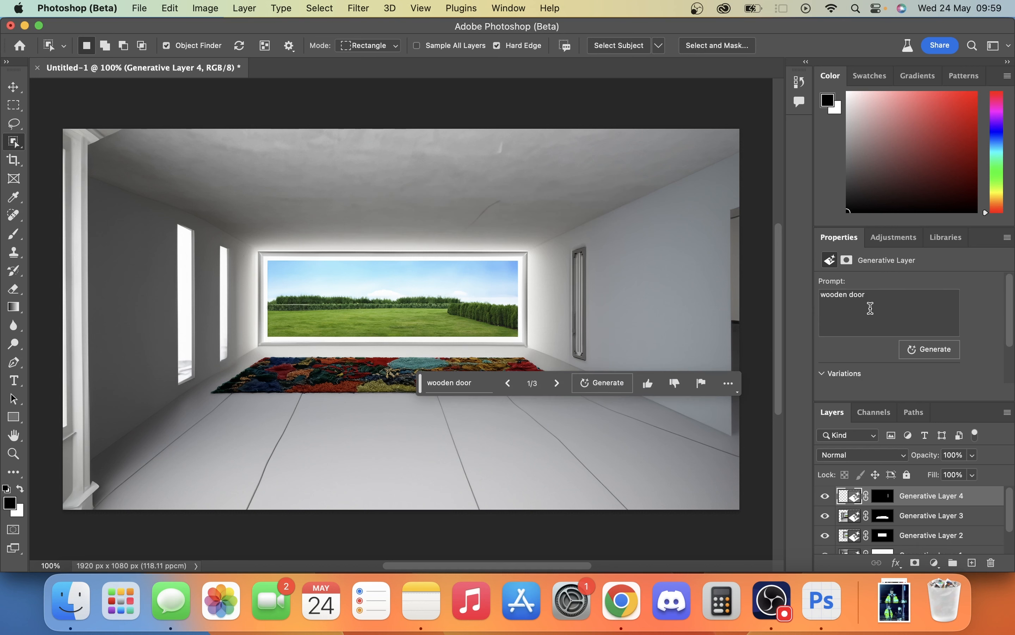
- Compare the three wooden door variations and keep variation 2
left_click(557, 383)
left_click(557, 383)
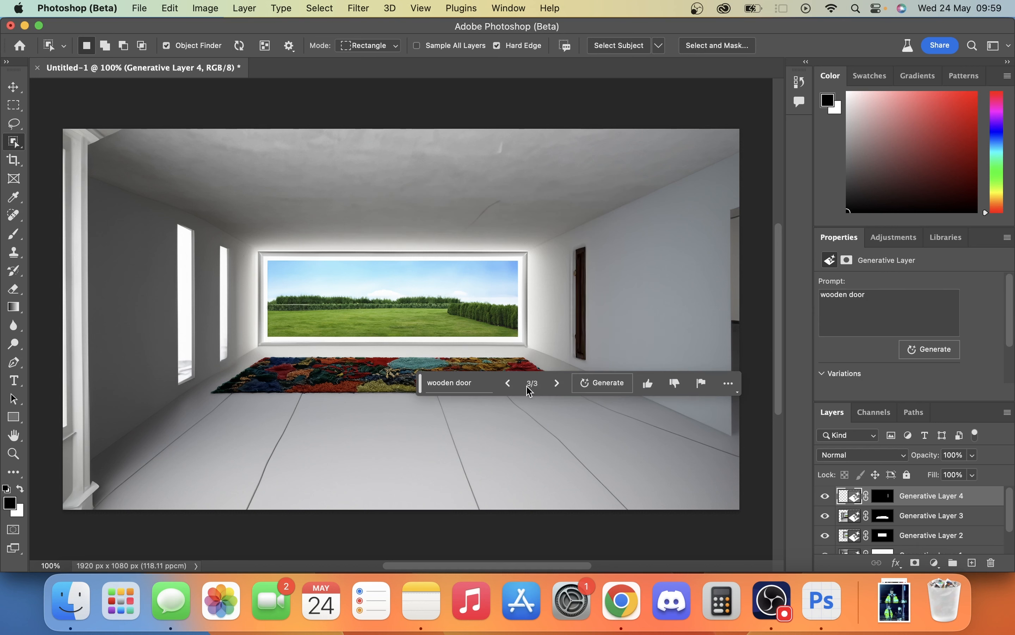
left_click(508, 386)
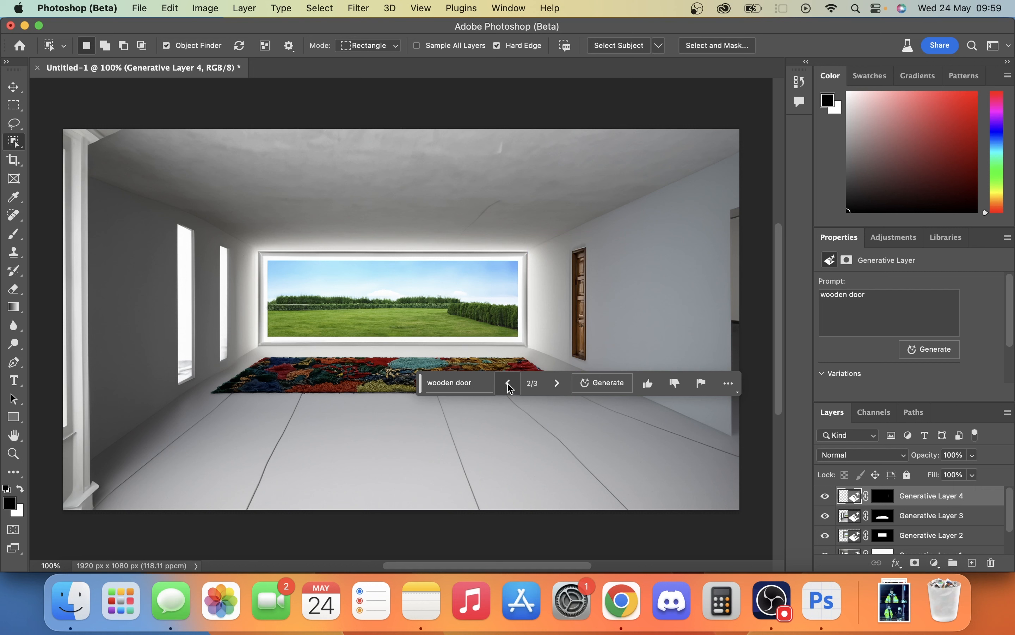
left_click(505, 386)
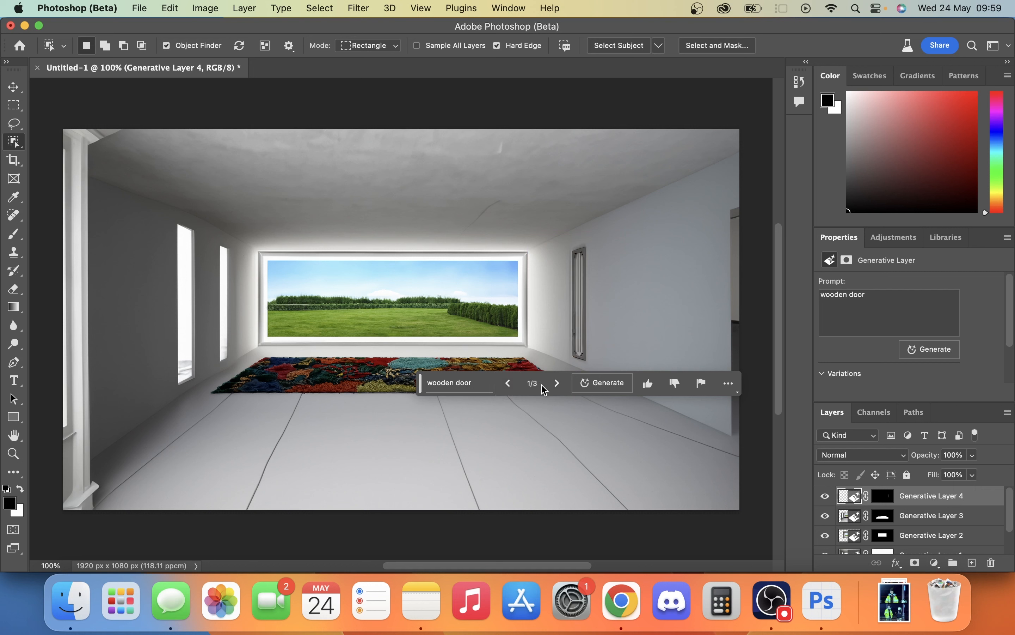
left_click(554, 386)
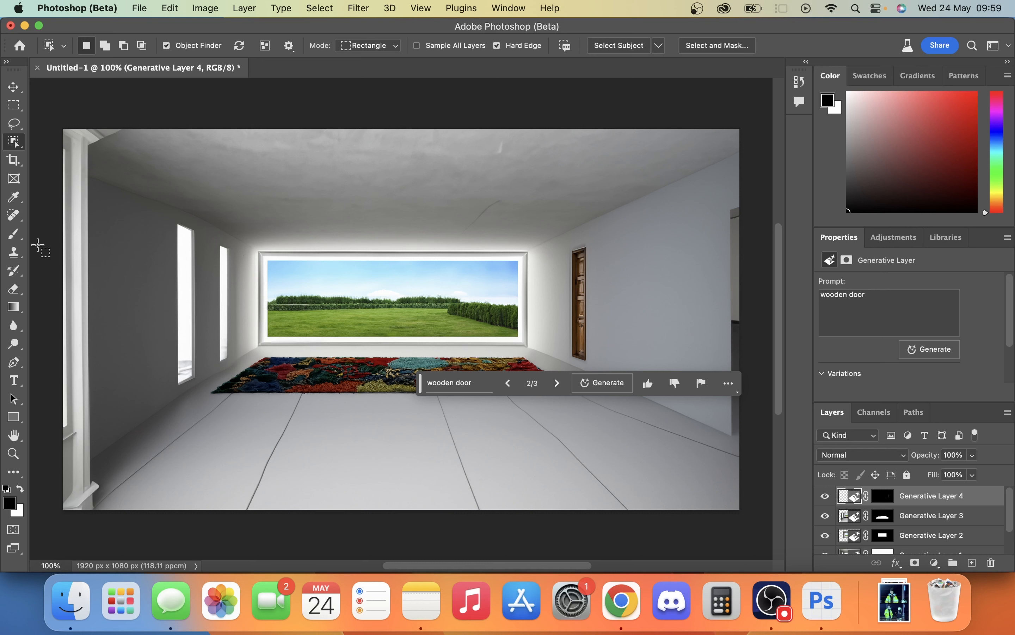
- Select a long, thin rectangle across the ceiling with the Rectangular Marquee and fill it generatively with the prompt "ceiling light"
left_click(13, 90)
left_click(14, 104)
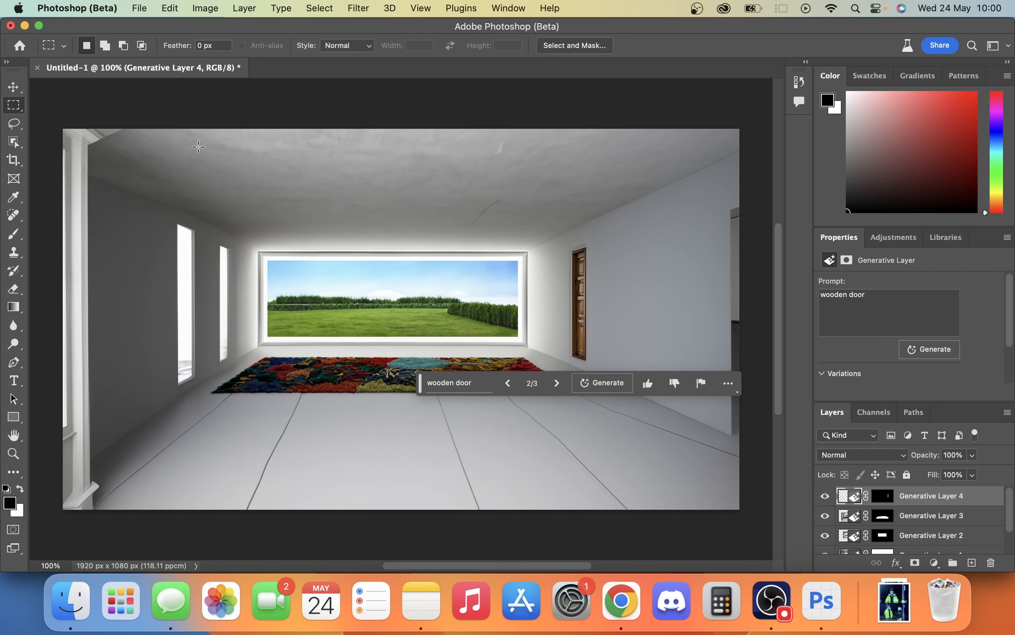
left_click_drag(197, 148, 613, 185)
type("ceiling lig")
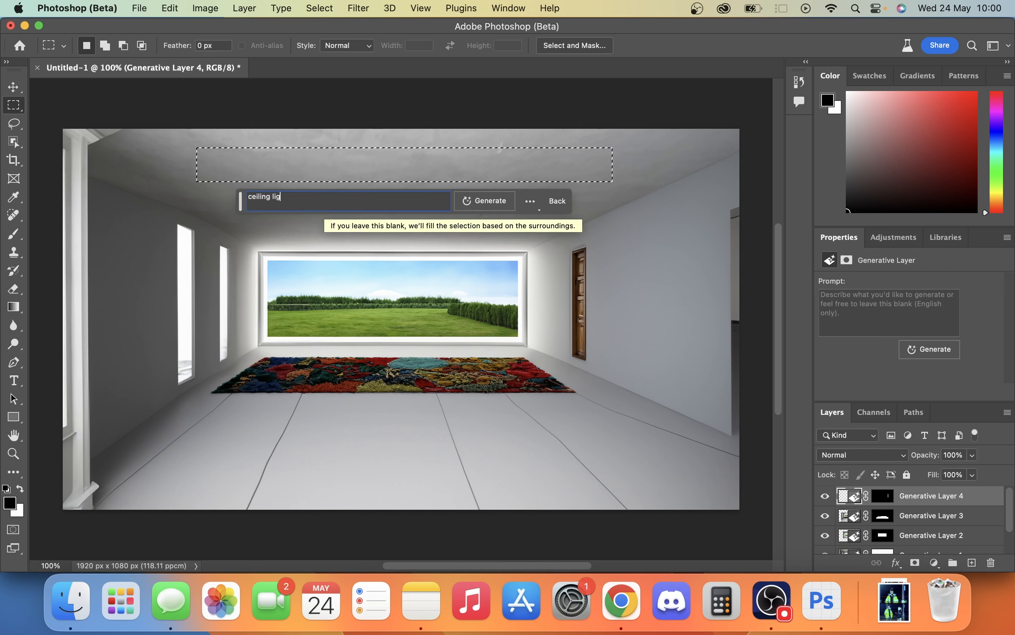
type("ht")
key("Return")
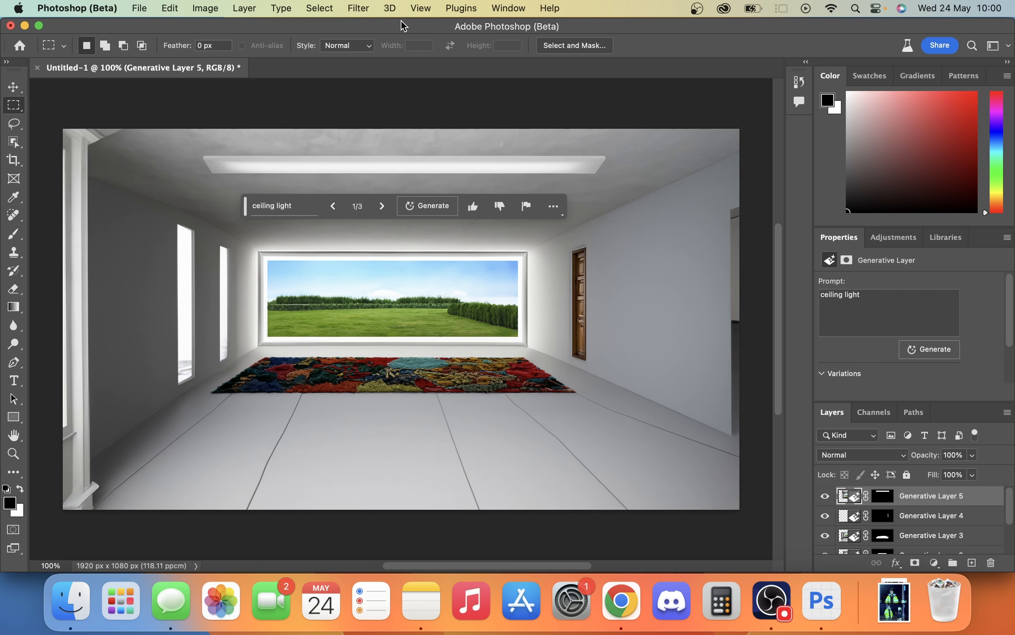
- Compare the generated ceiling light variations and keep variation 2
left_click(381, 206)
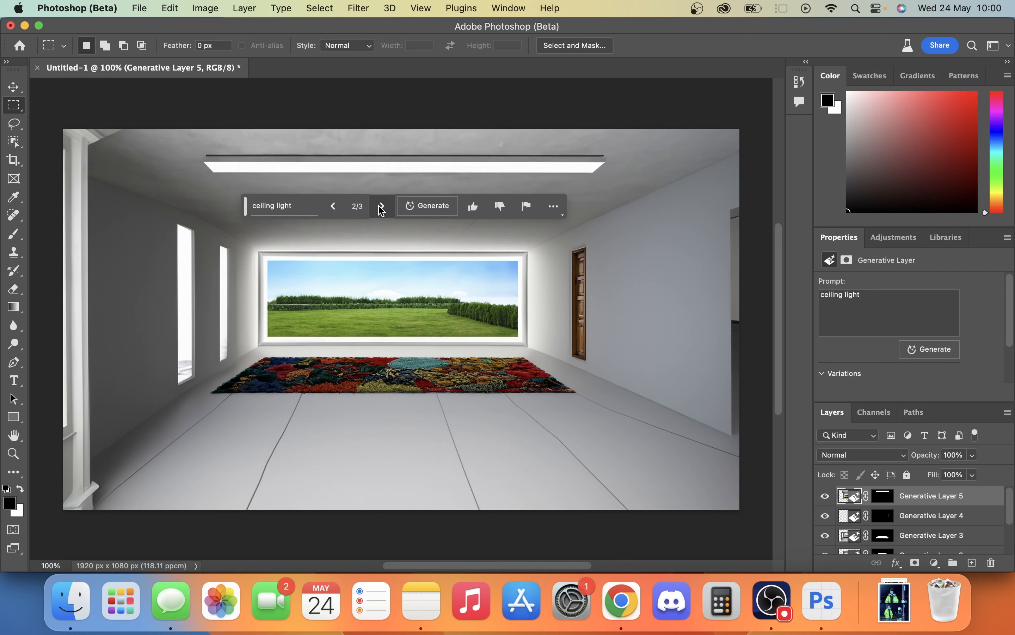
left_click(381, 209)
left_click(342, 210)
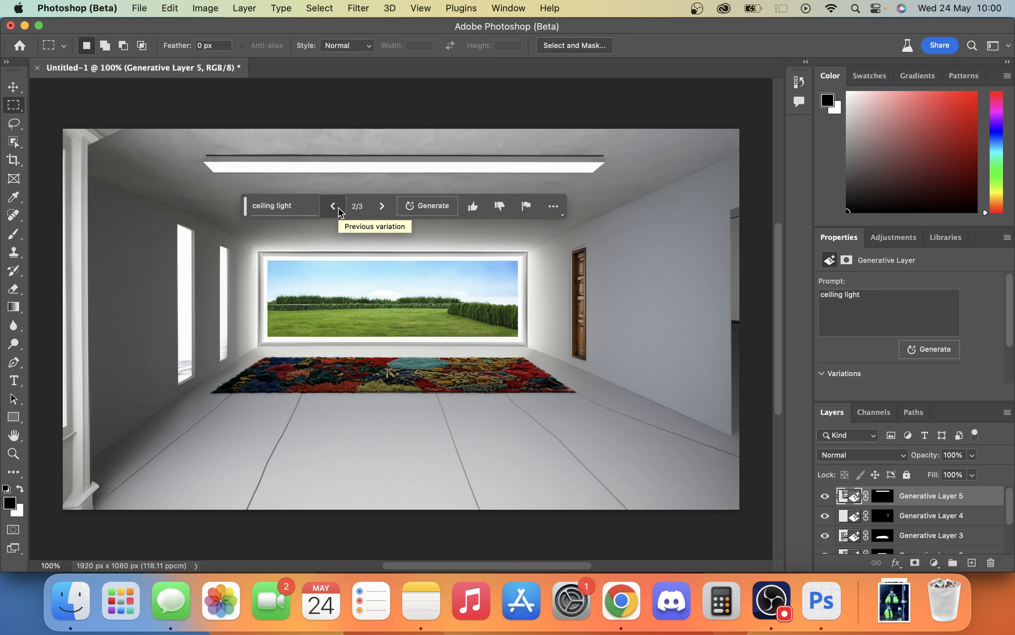
left_click(339, 211)
left_click(381, 210)
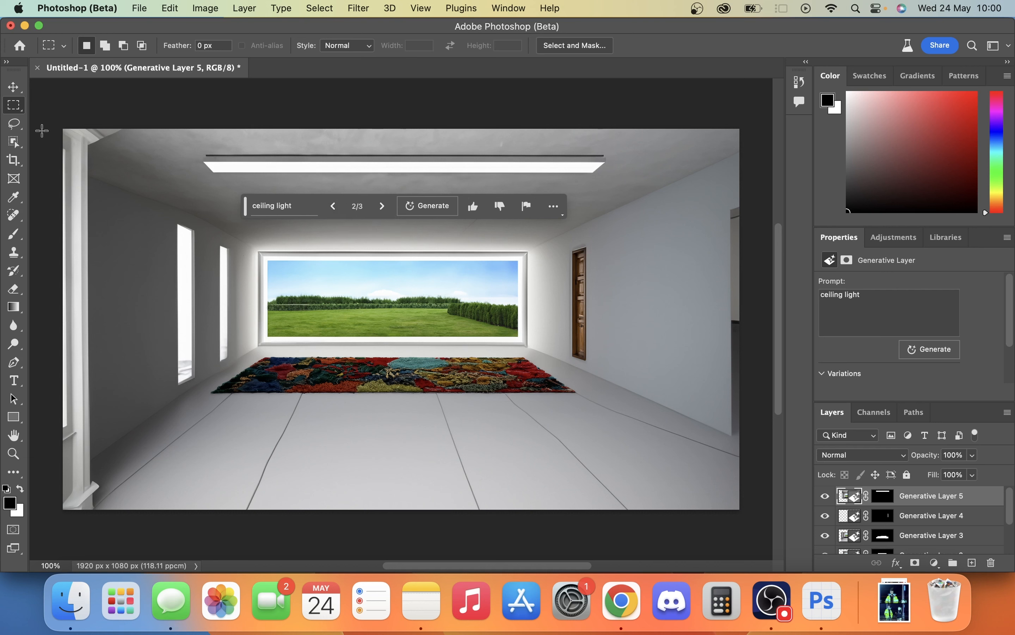
- Select the two bright openings in the left wall with the Object Selection tool and fill them generatively with the prompt "portal to a galaxy"
left_click(14, 124)
left_click(17, 143)
right_click(18, 141)
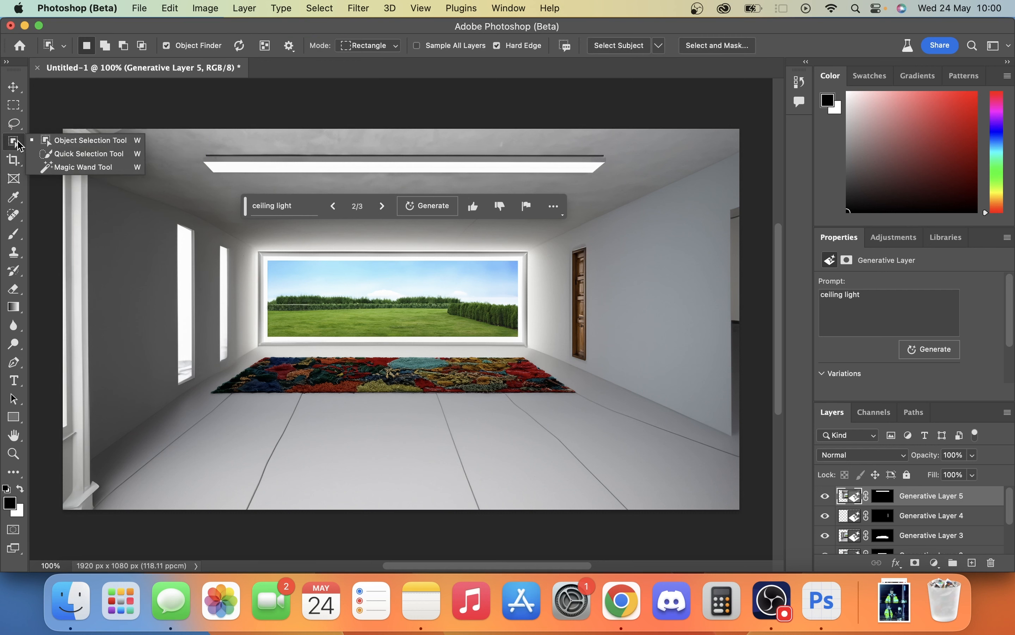
left_click(29, 142)
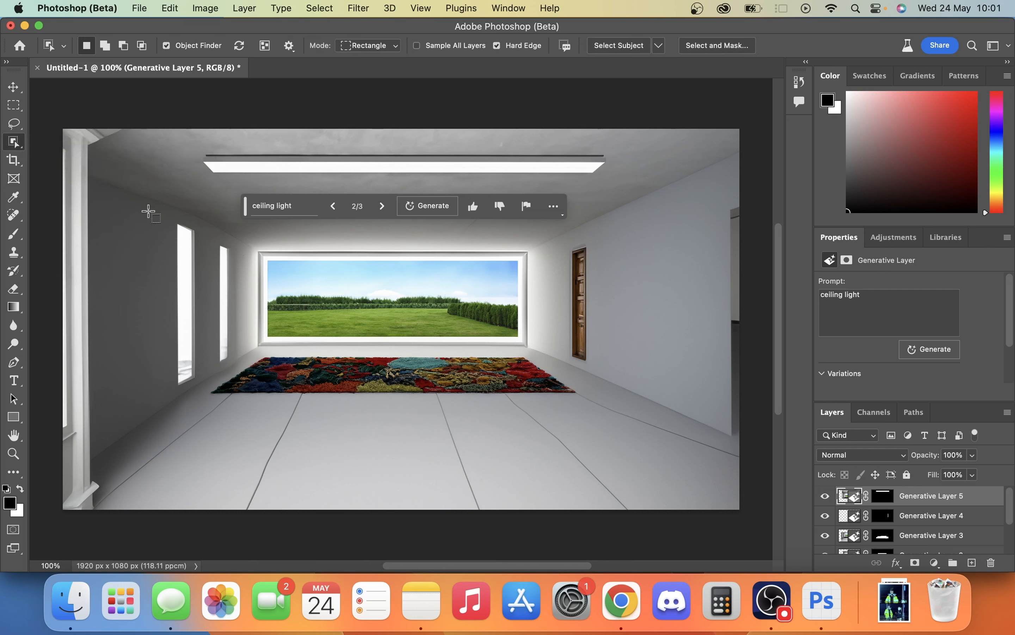
left_click_drag(172, 224, 231, 393)
left_click(96, 416)
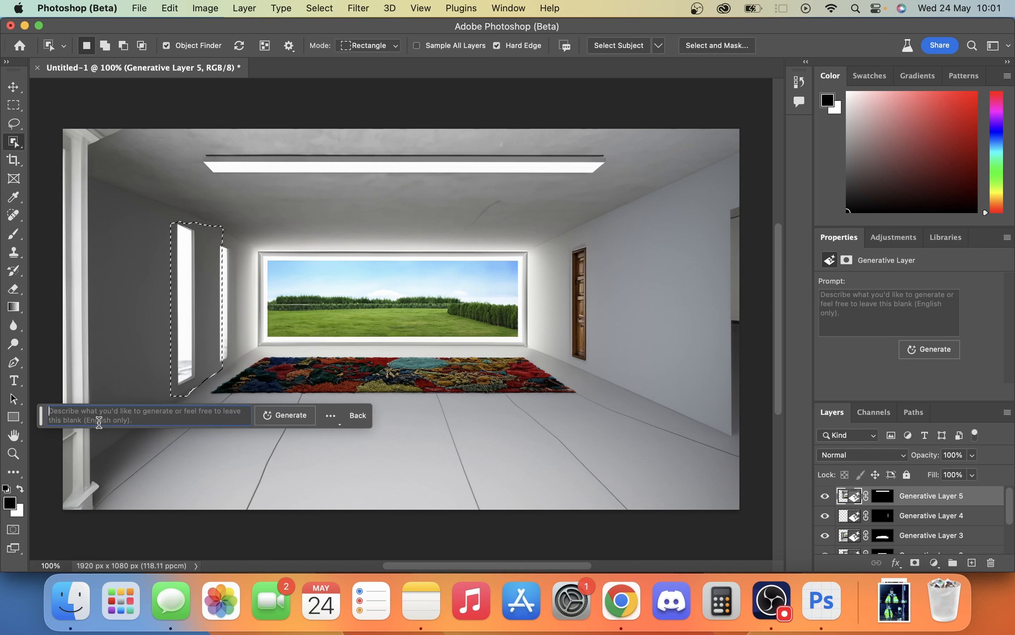
type("port")
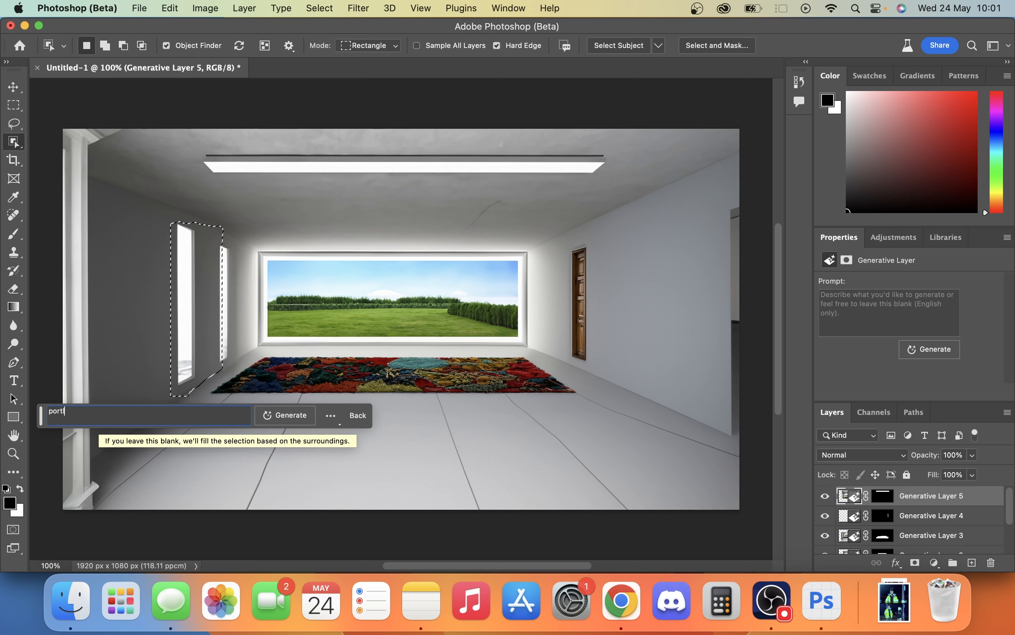
type("al to a planet")
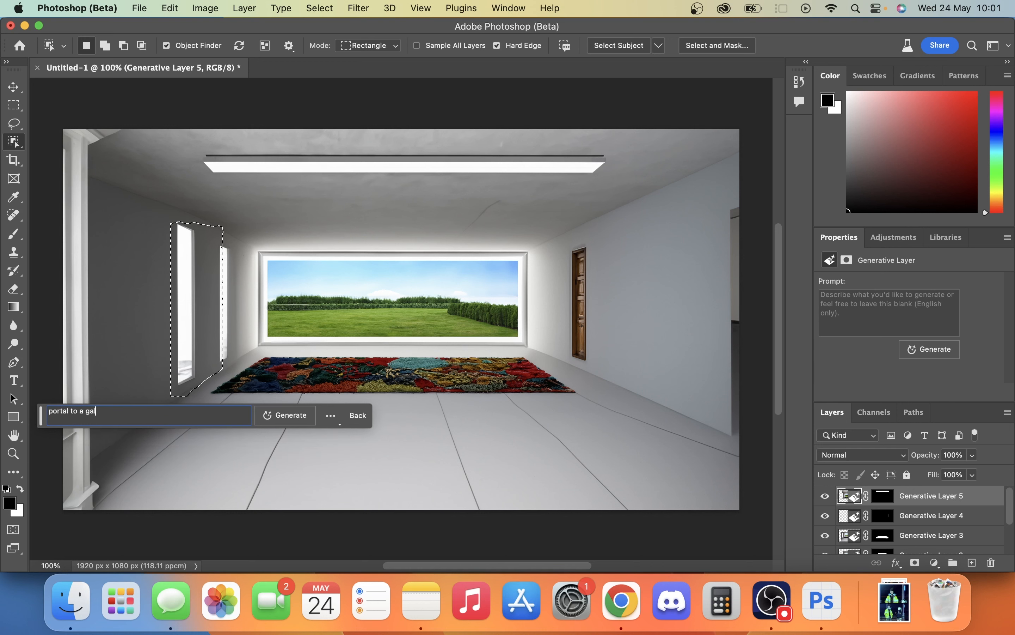
key("Return")
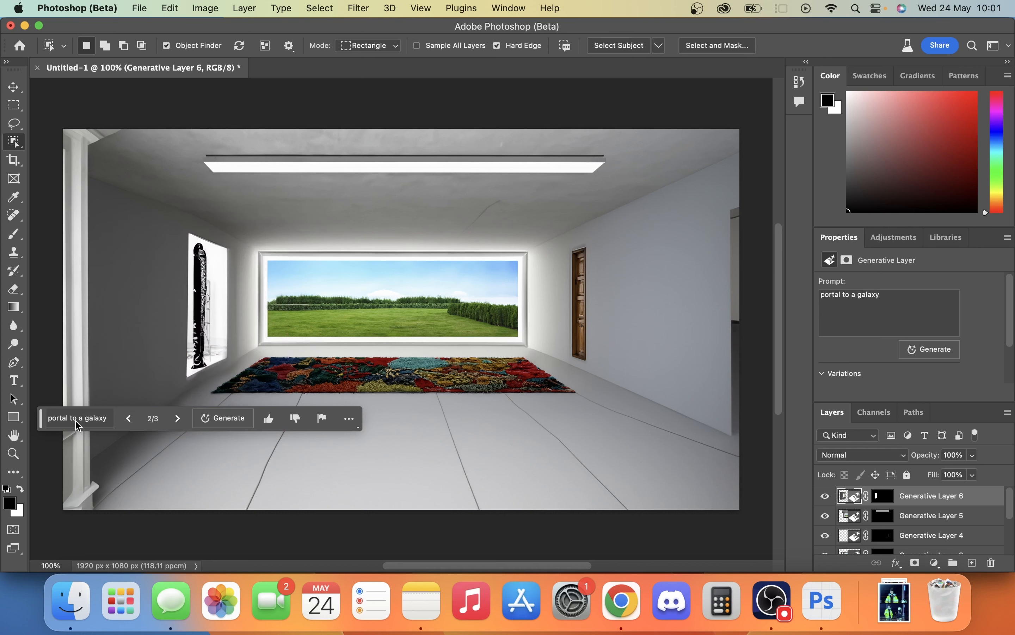
- Change the left wall fill's prompt to "portal to another world" and generate new variations
left_click(114, 419)
key("BackSpace")
key("BackSpace")
key("BackSpace")
key("BackSpace")
key("BackSpace")
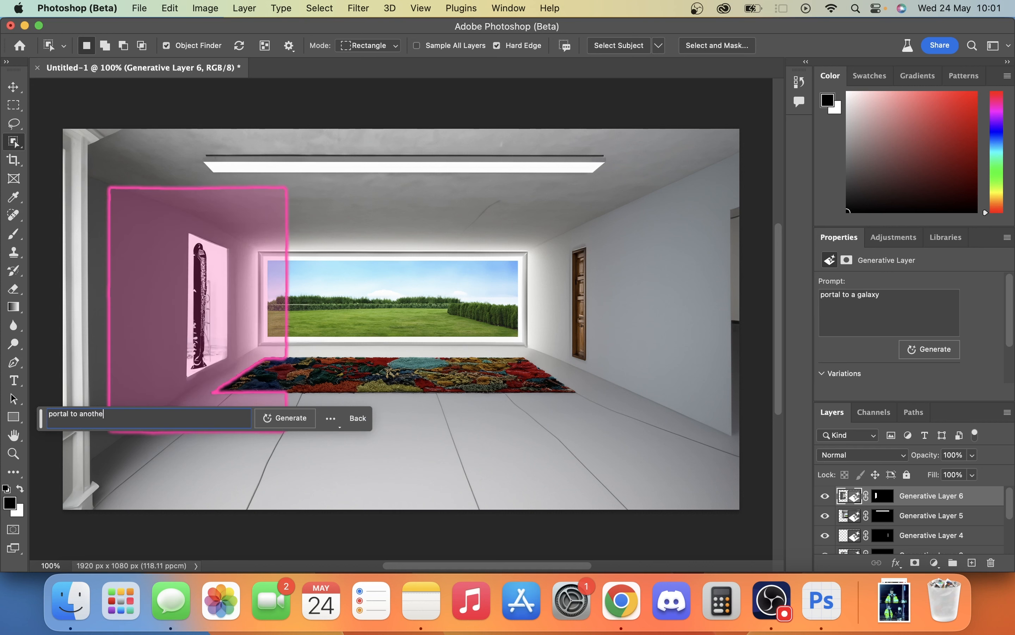
type("nother world")
key("Return")
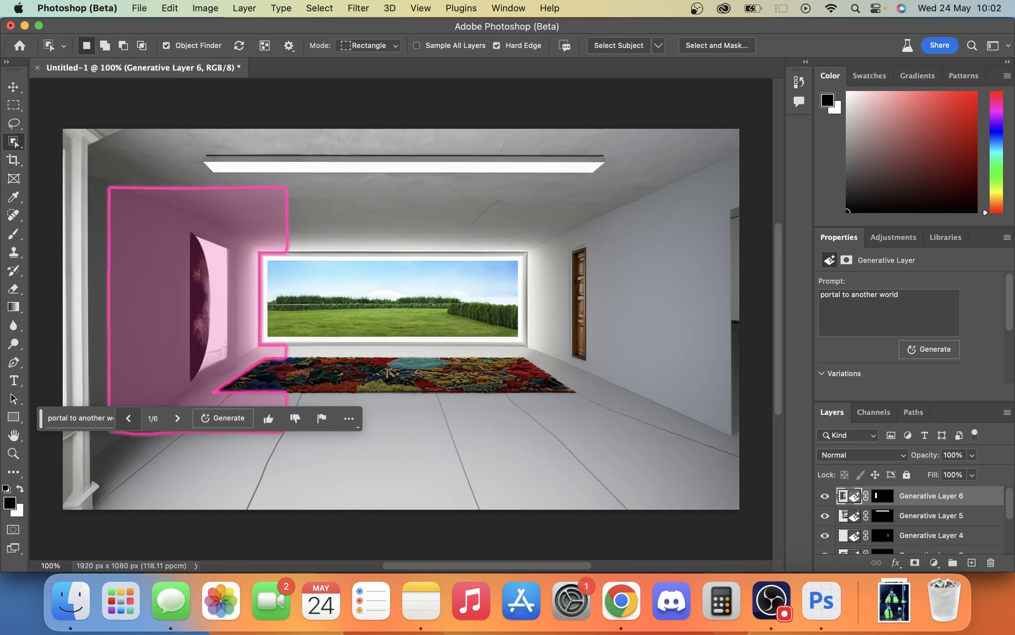
- Compare the six portal variations on the left wall and keep variation 3
left_click(178, 419)
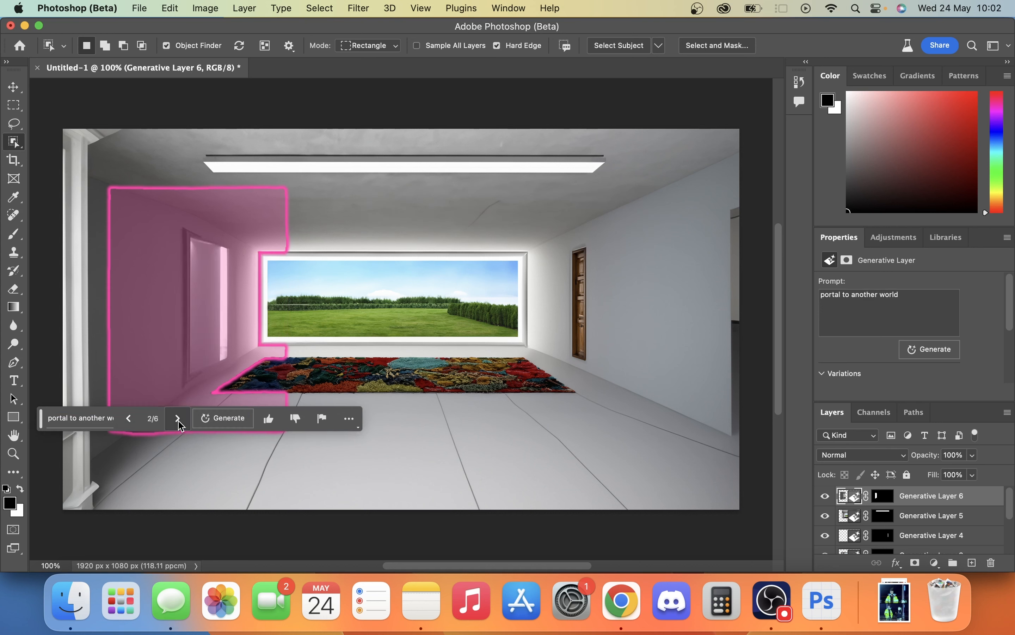
left_click(178, 419)
left_click(178, 419)
left_click(178, 419)
left_click(178, 419)
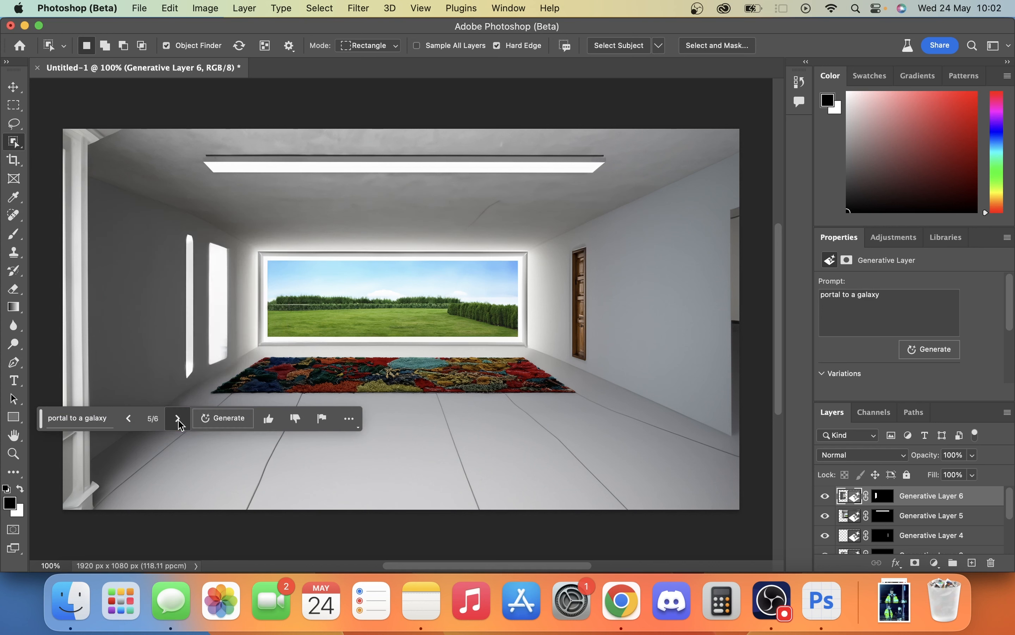
left_click(178, 419)
left_click(178, 418)
left_click(178, 419)
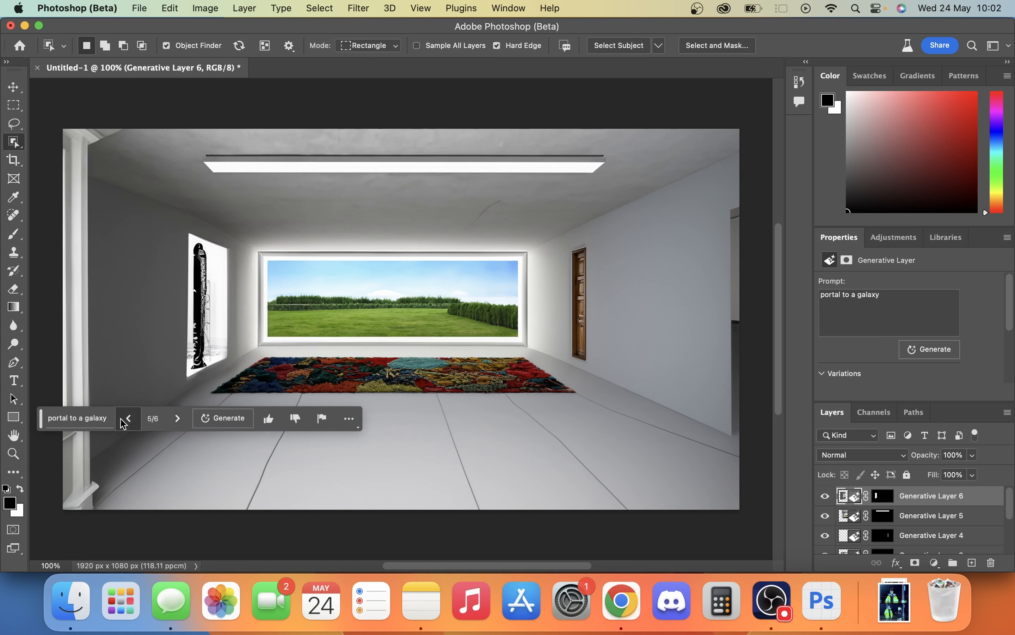
left_click(178, 419)
left_click(179, 419)
left_click(179, 418)
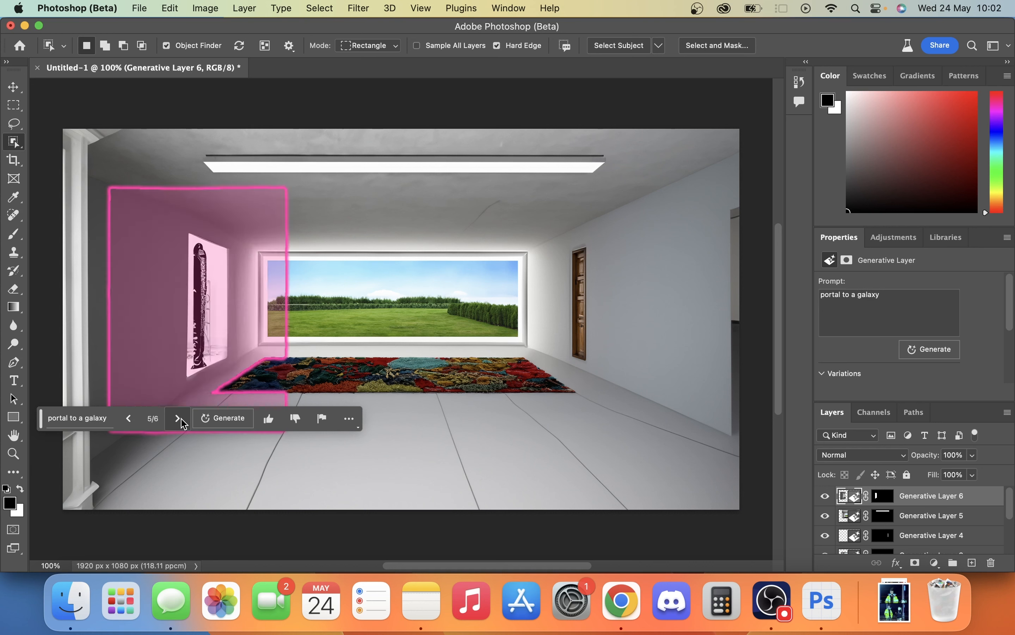
left_click(179, 419)
left_click(178, 419)
left_click(177, 418)
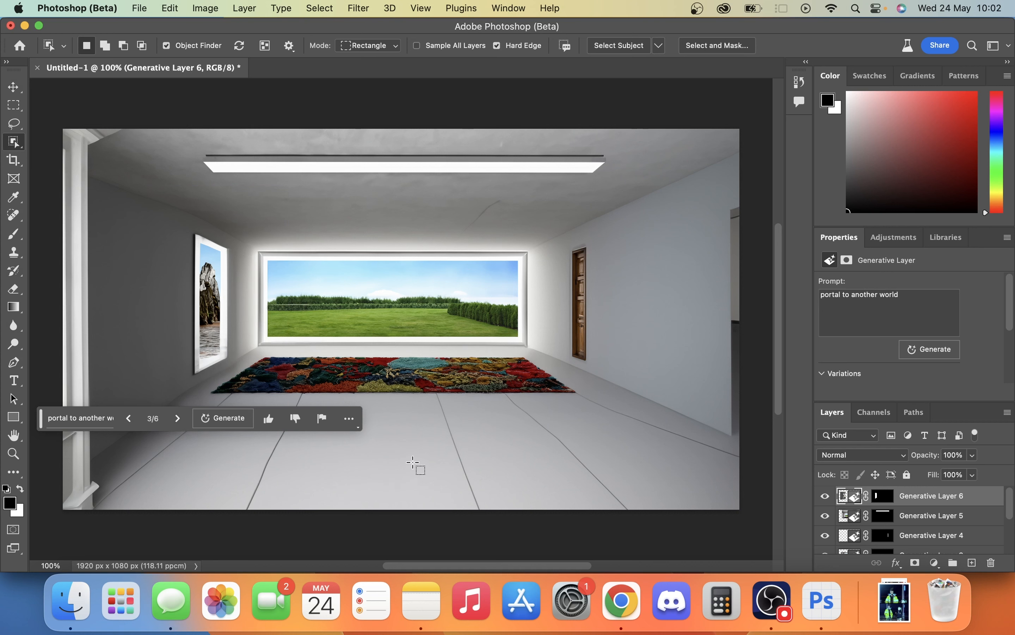
- Try to widen the wooden door by marking a rectangle over it and the adjacent wall and generatively filling with "extend the door"
key("m")
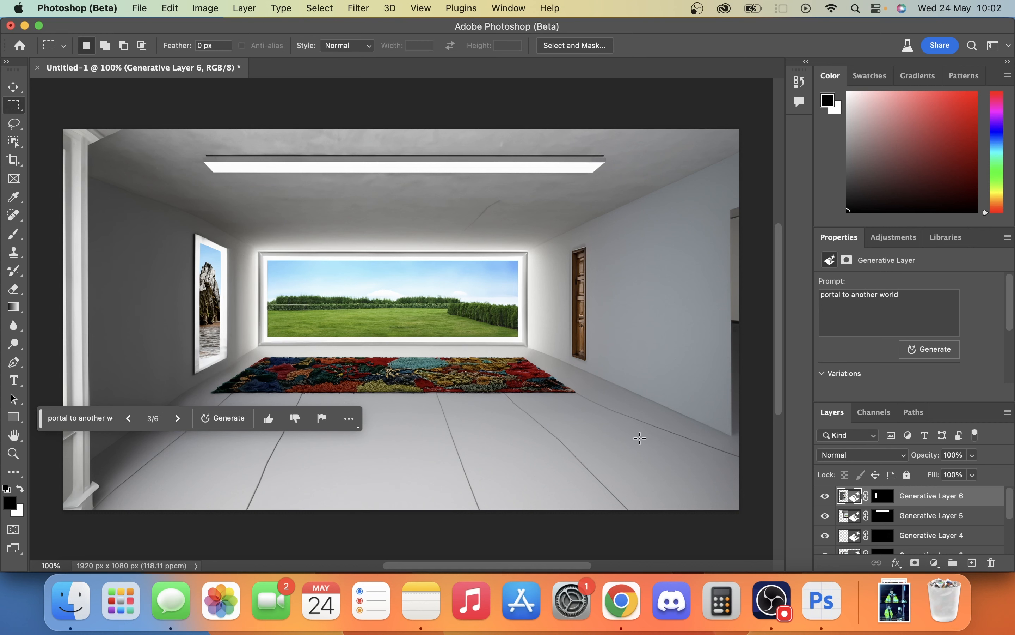
left_click_drag(568, 251, 645, 365)
left_click(487, 384)
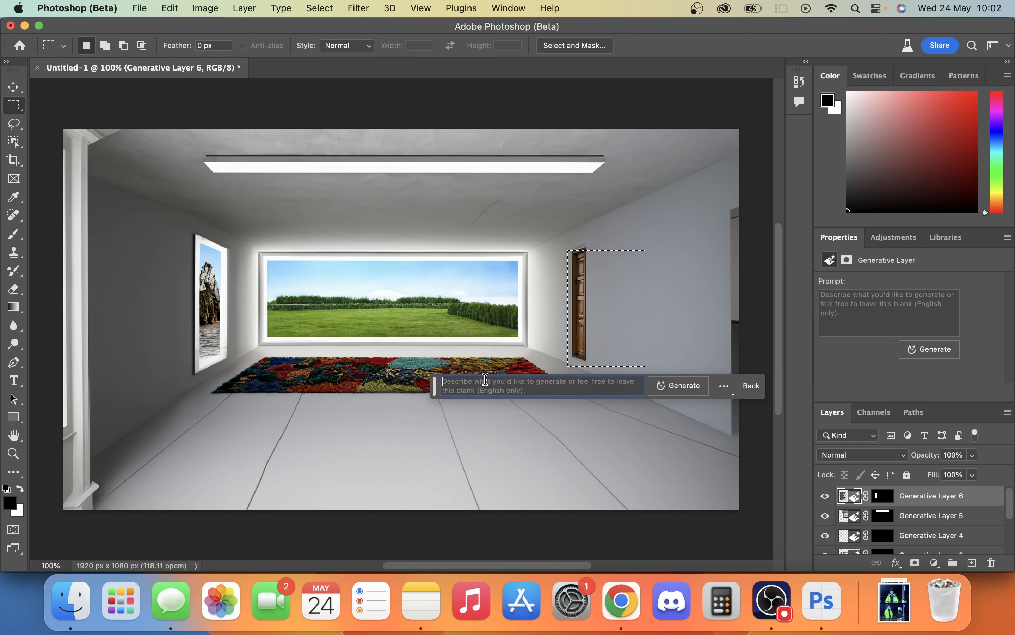
type("ext")
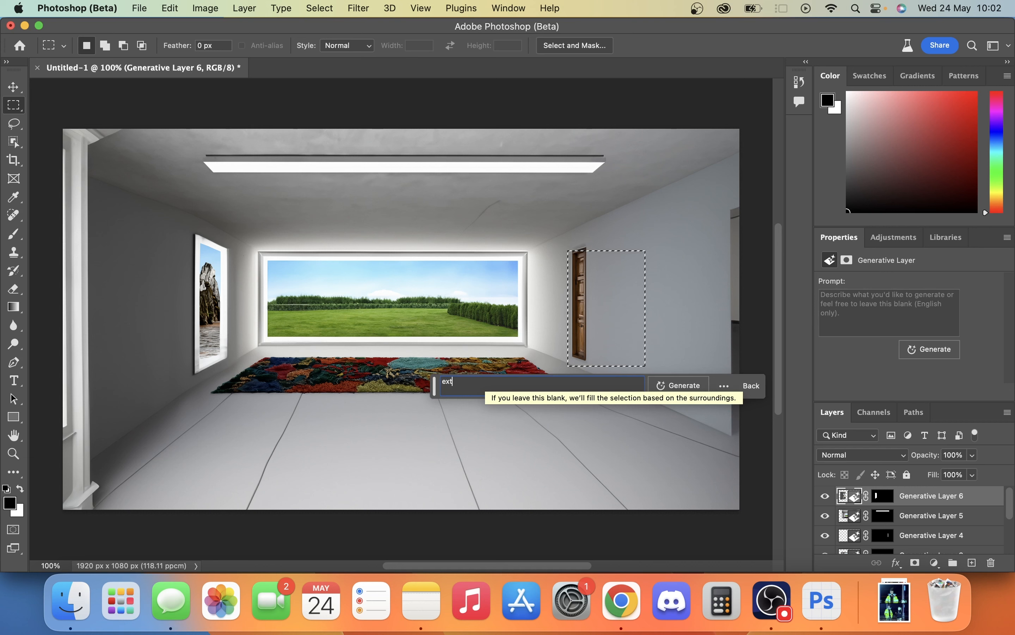
type("end the door")
key("Return")
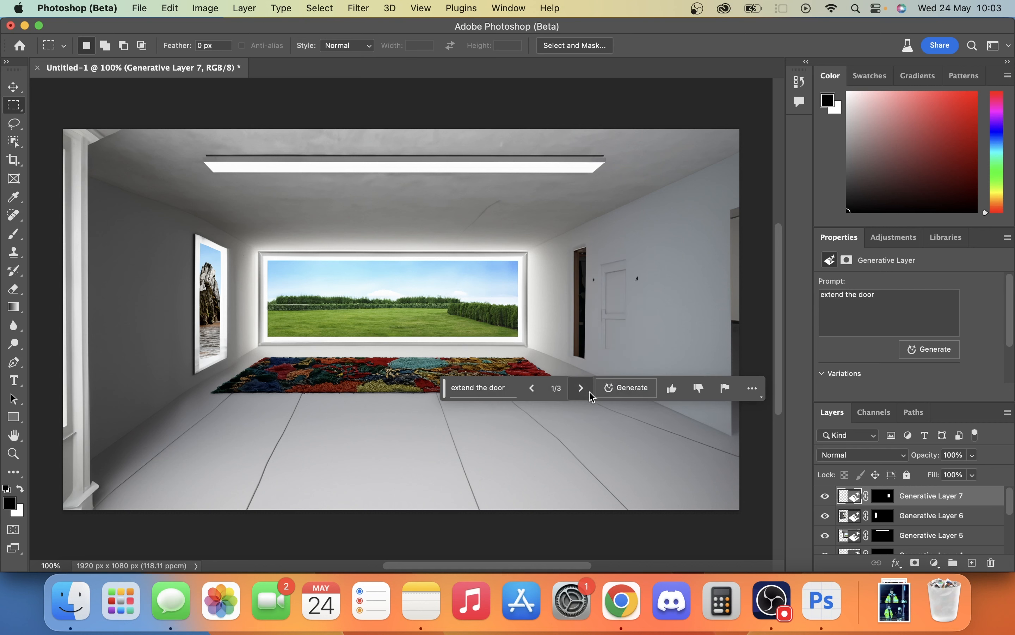
- Compare the door extension variations and delete their generative layer
left_click(576, 387)
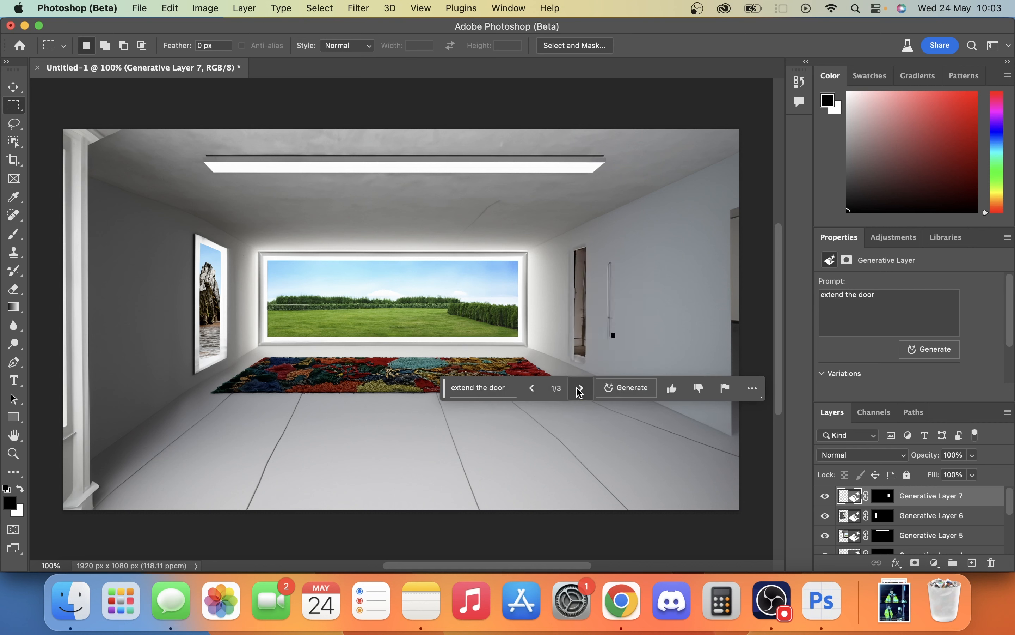
left_click(576, 388)
left_click(576, 387)
left_click(576, 387)
left_click(580, 390)
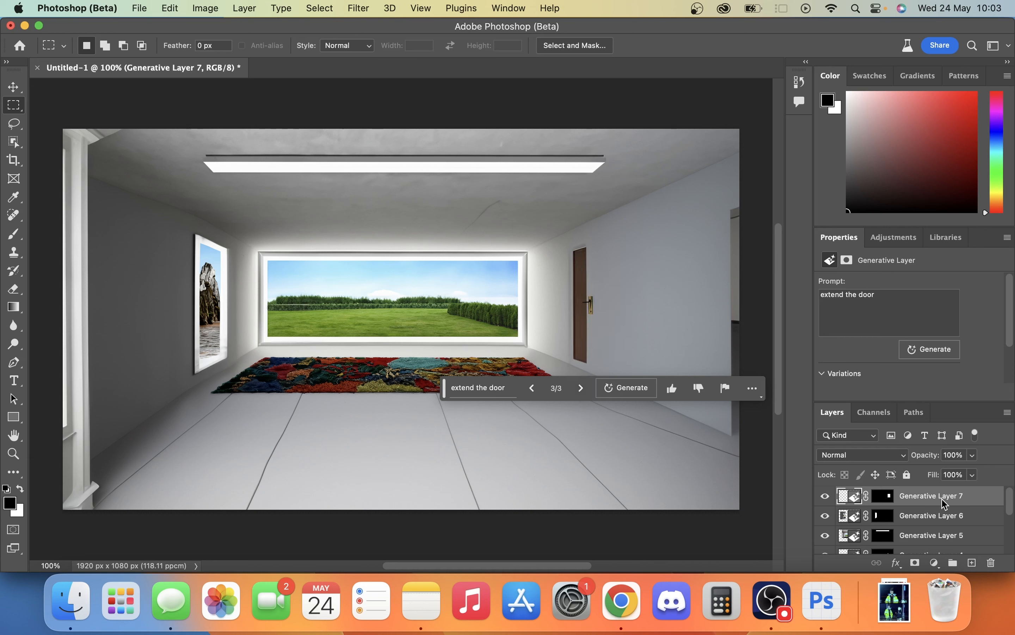
key("Delete")
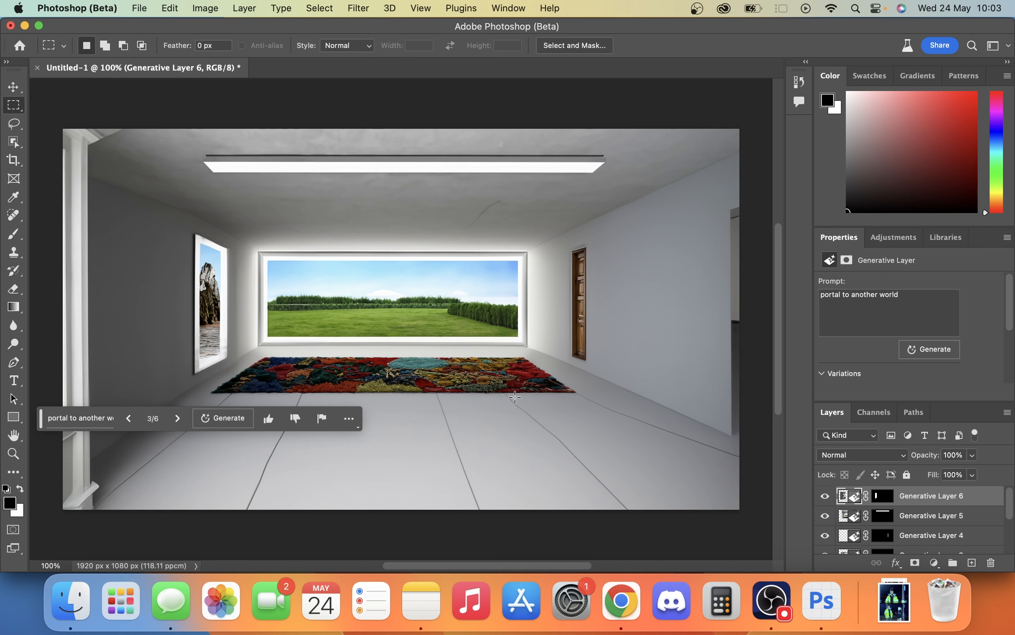
- Select a rectangle on the floor in front of the rug's right end and fill it generatively with the prompt "robot dog"
left_click_drag(516, 396, 636, 476)
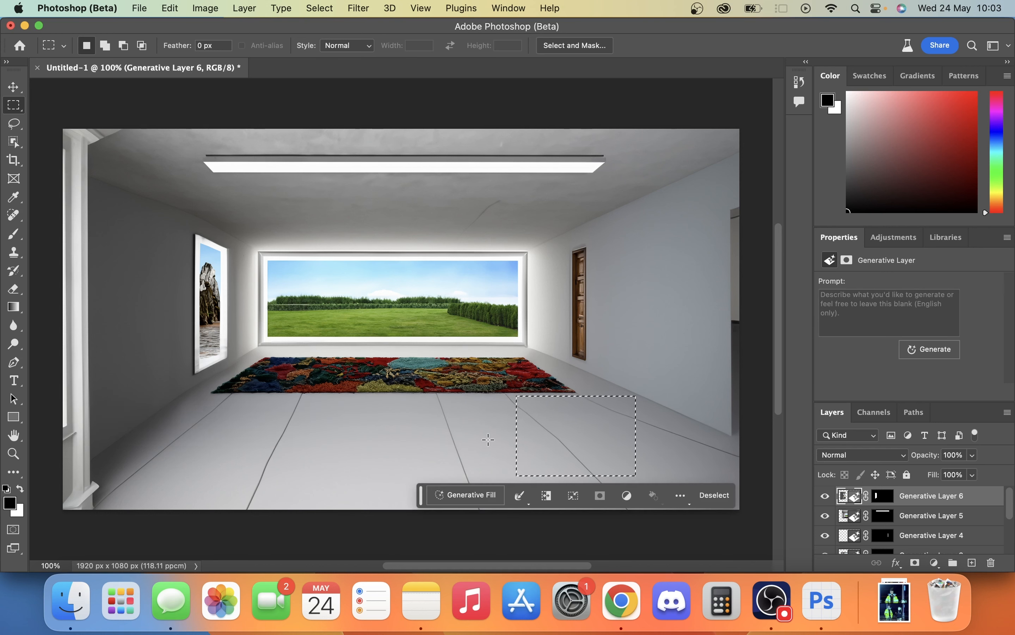
left_click(450, 495)
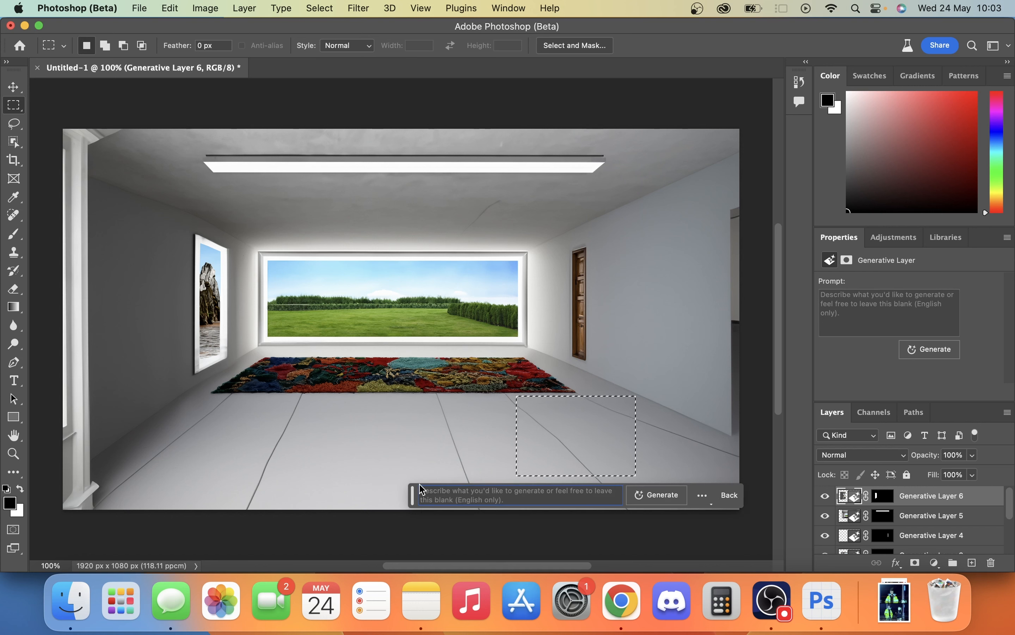
type("robot dog")
key("Return")
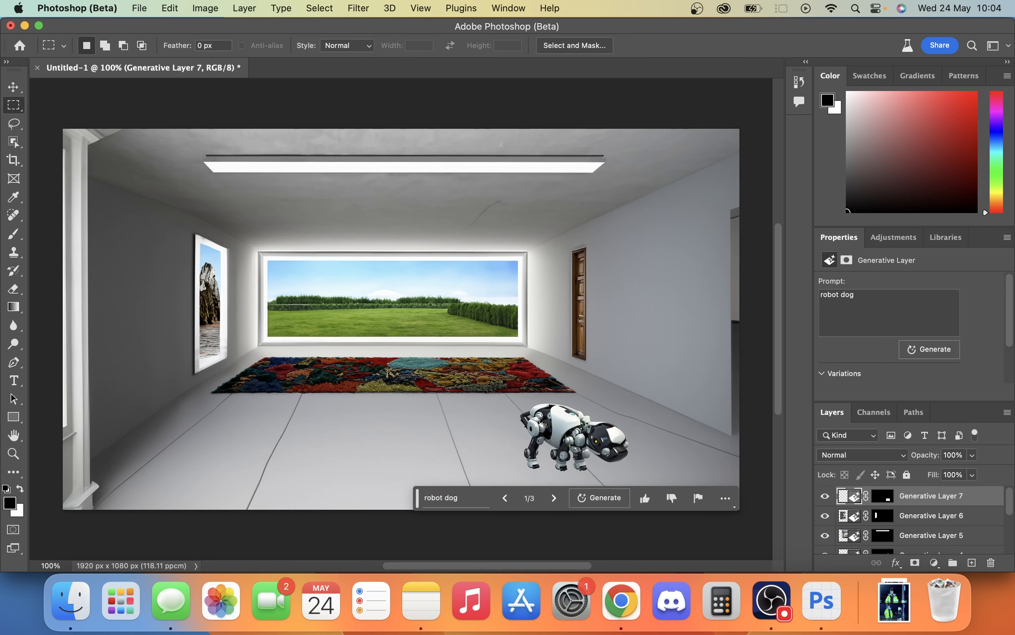
- Compare the three generated robot dog variations
left_click(561, 500)
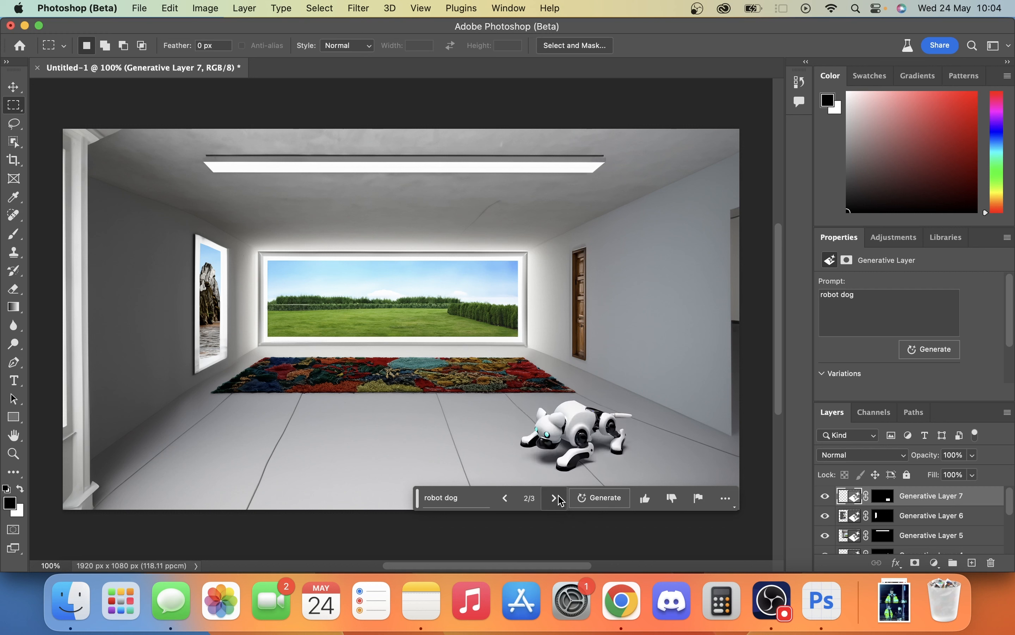
left_click(561, 500)
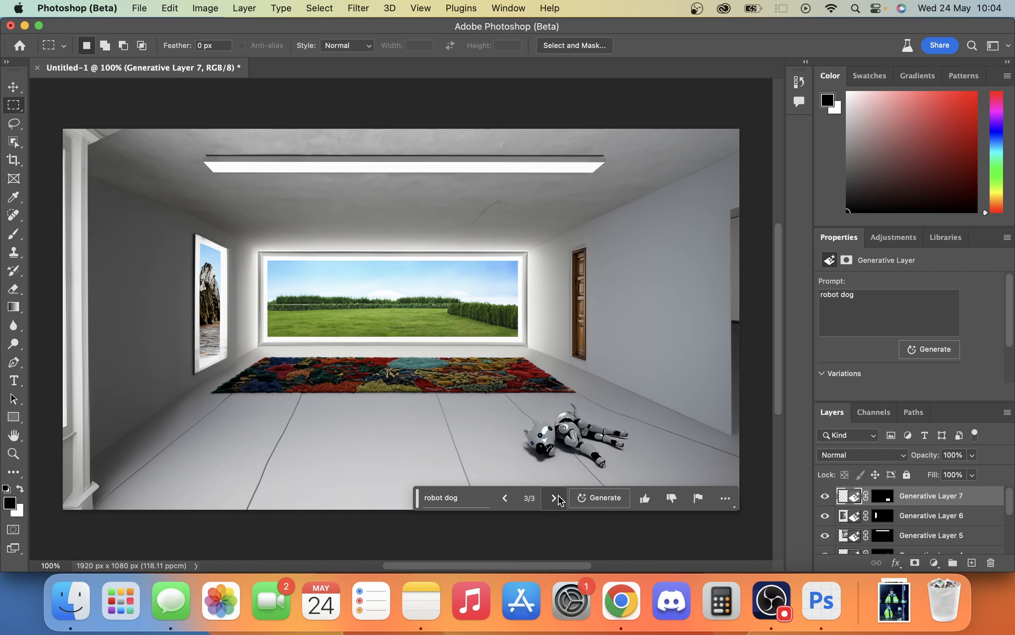
left_click(506, 503)
left_click(506, 503)
- Extend the dog's prompt to "robot dog laying down" and generate new variations
left_click(472, 498)
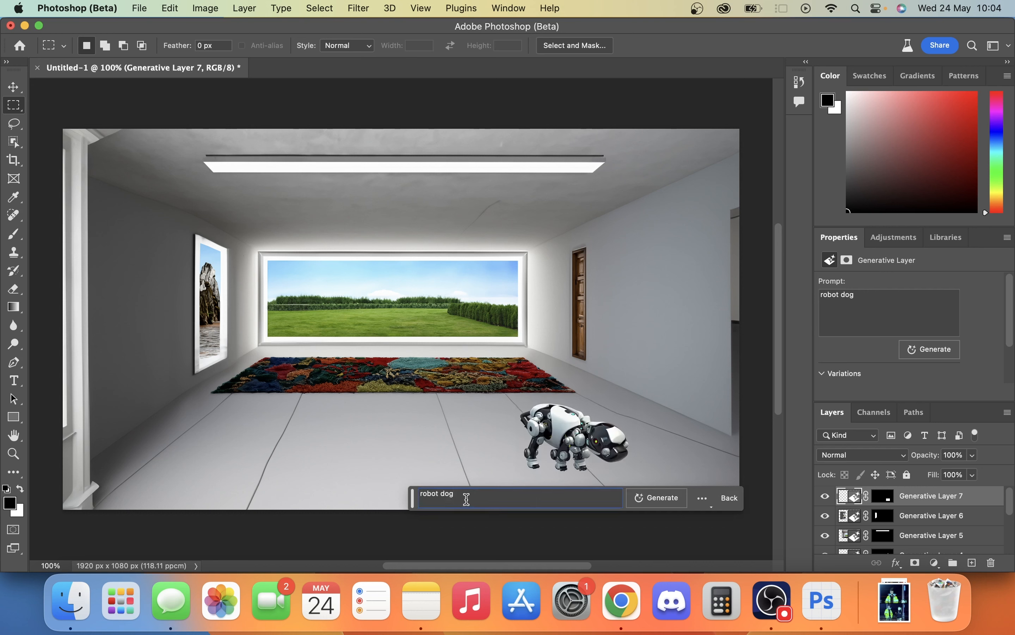
type("laying down")
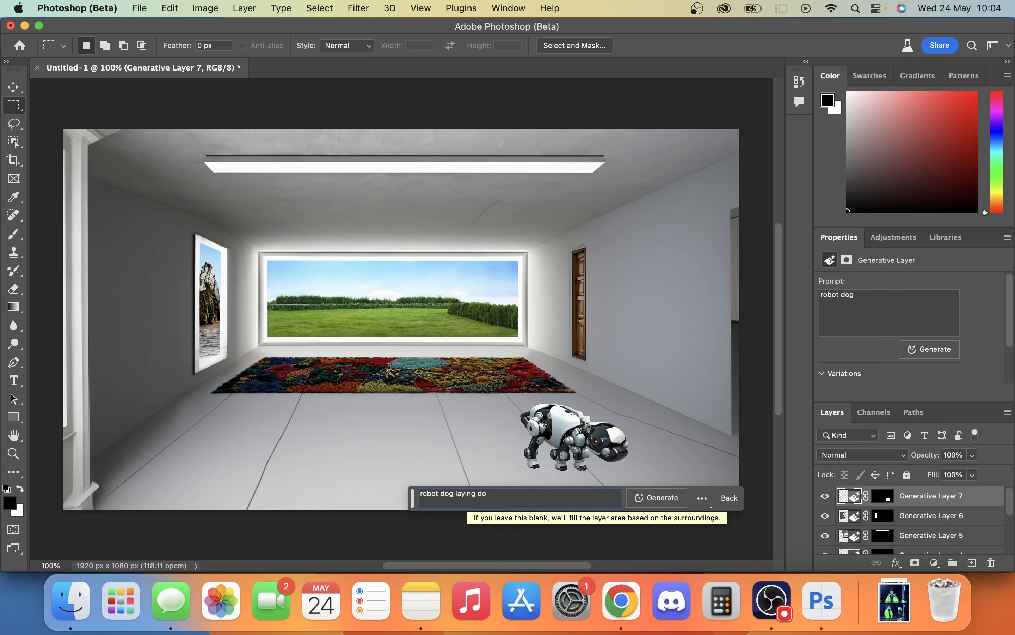
key("Return")
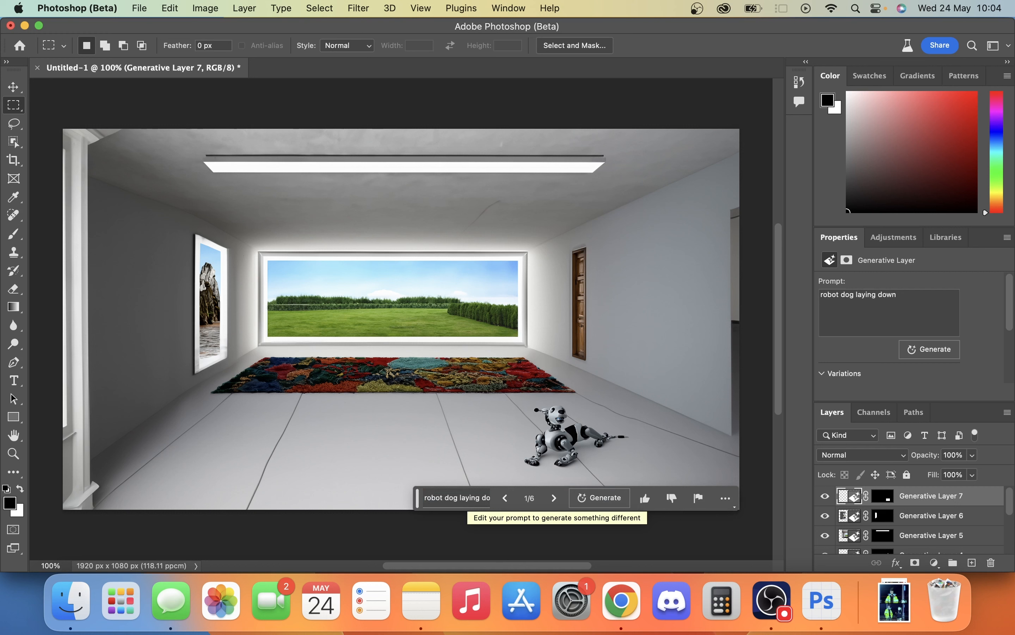
- Compare the six robot dog variations and keep variation 3
left_click(554, 498)
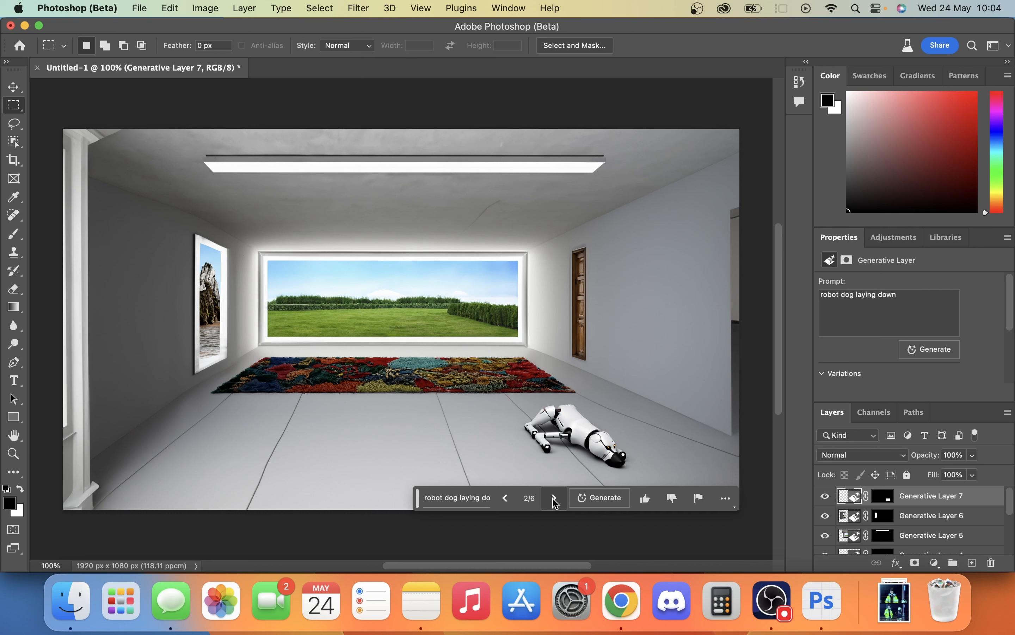
left_click(554, 498)
left_click(554, 498)
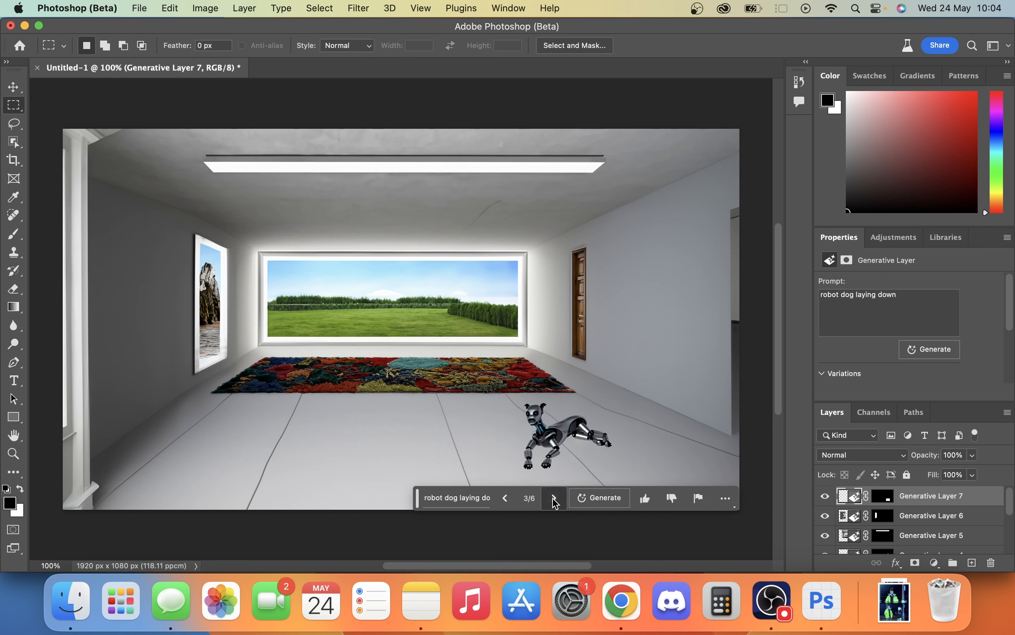
left_click(554, 499)
left_click(554, 499)
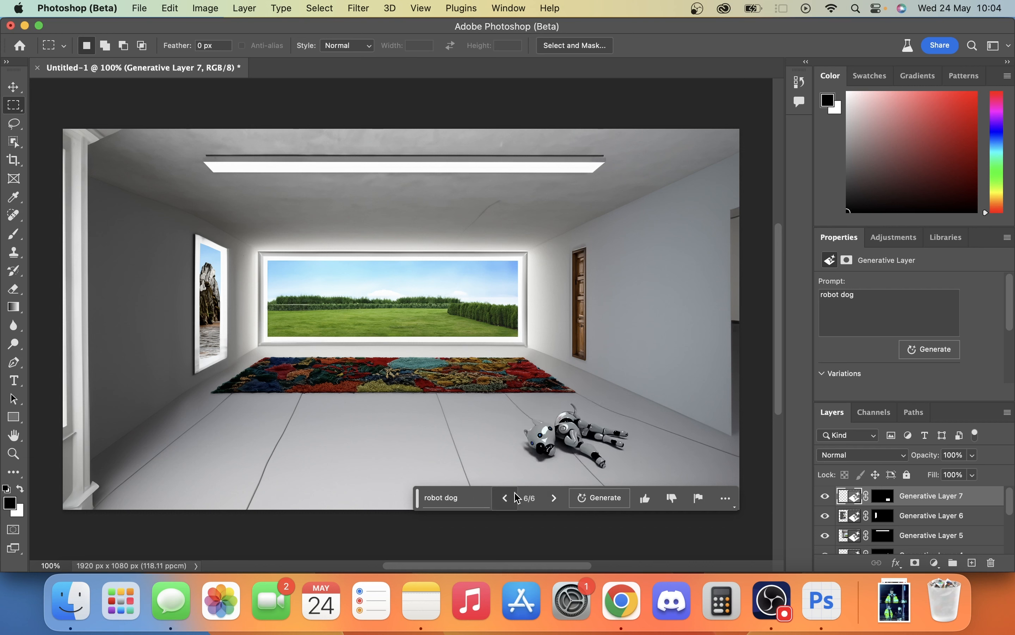
left_click(505, 499)
left_click(505, 498)
left_click(505, 498)
left_click(505, 498)
left_click(505, 500)
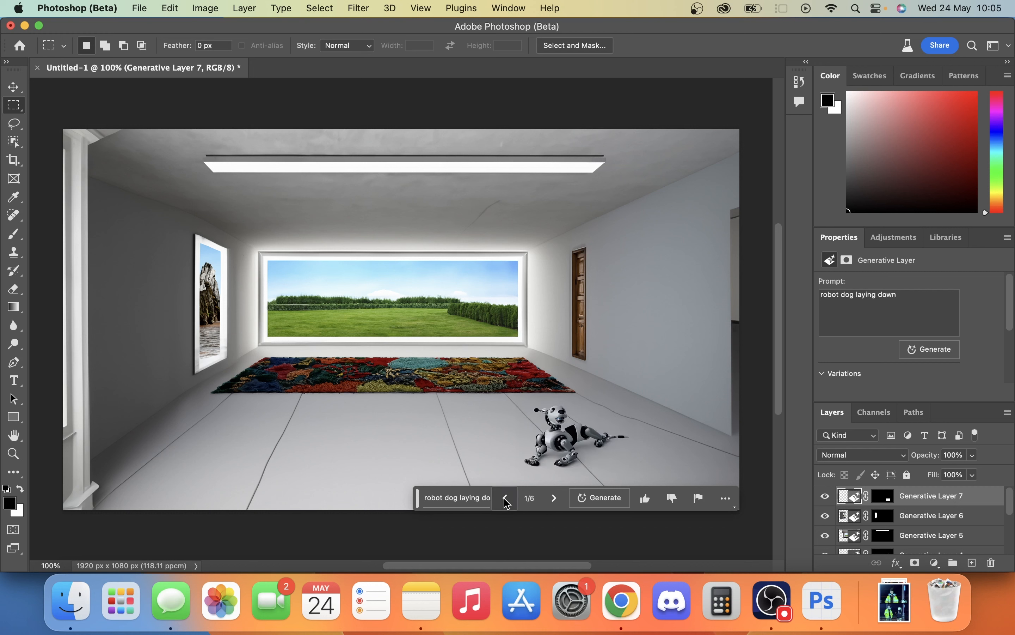
left_click(554, 498)
left_click(554, 499)
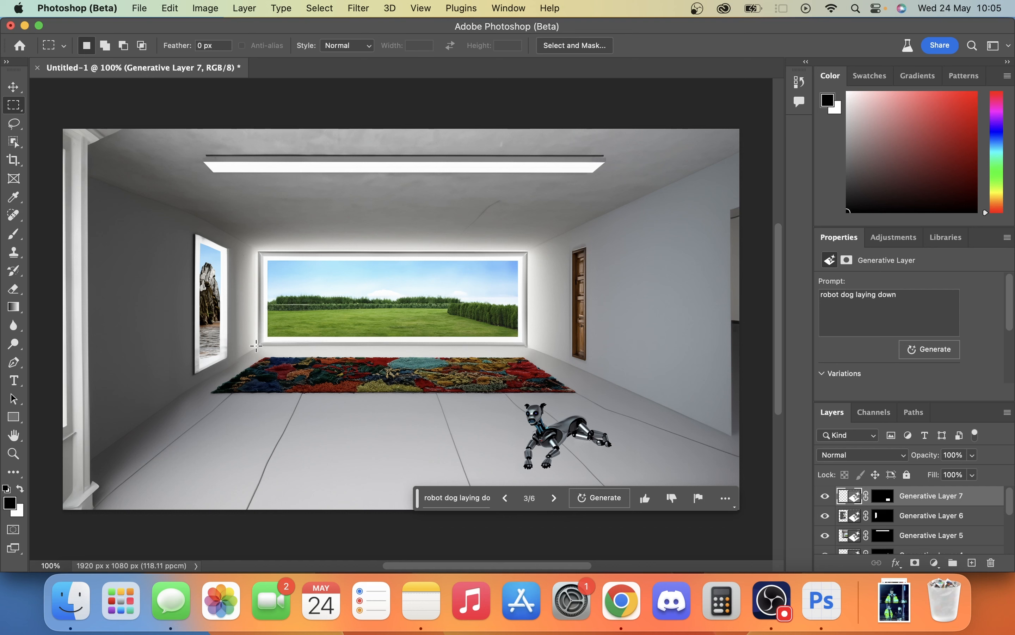
- Select a tall rectangle from the rug's left half down to the image's lower edge and fill it generatively with the prompt "red sports car"
left_click_drag(256, 346, 400, 522)
type("r")
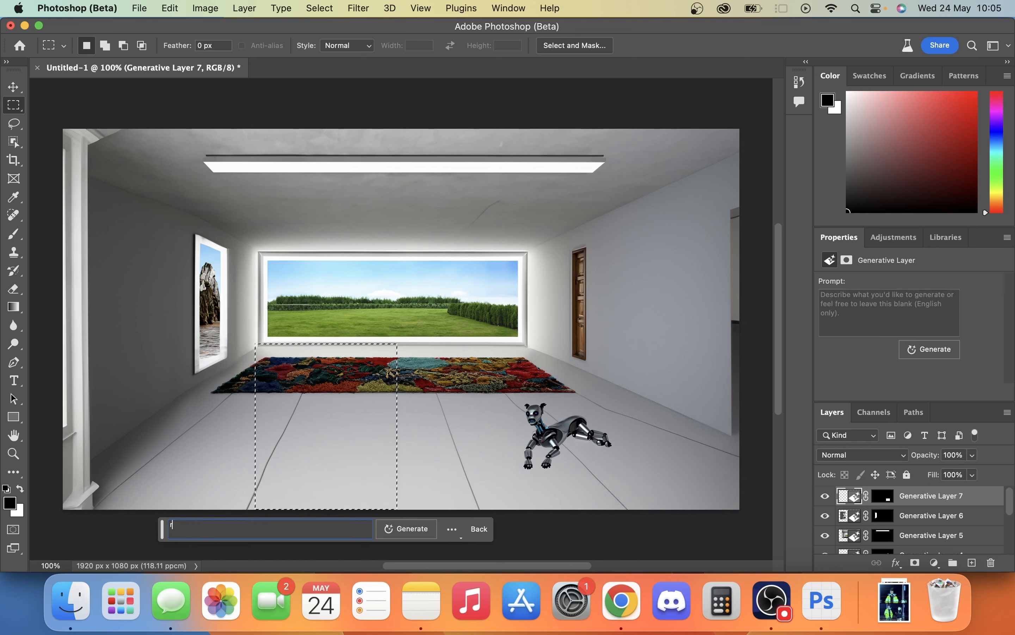
type("ed sports car")
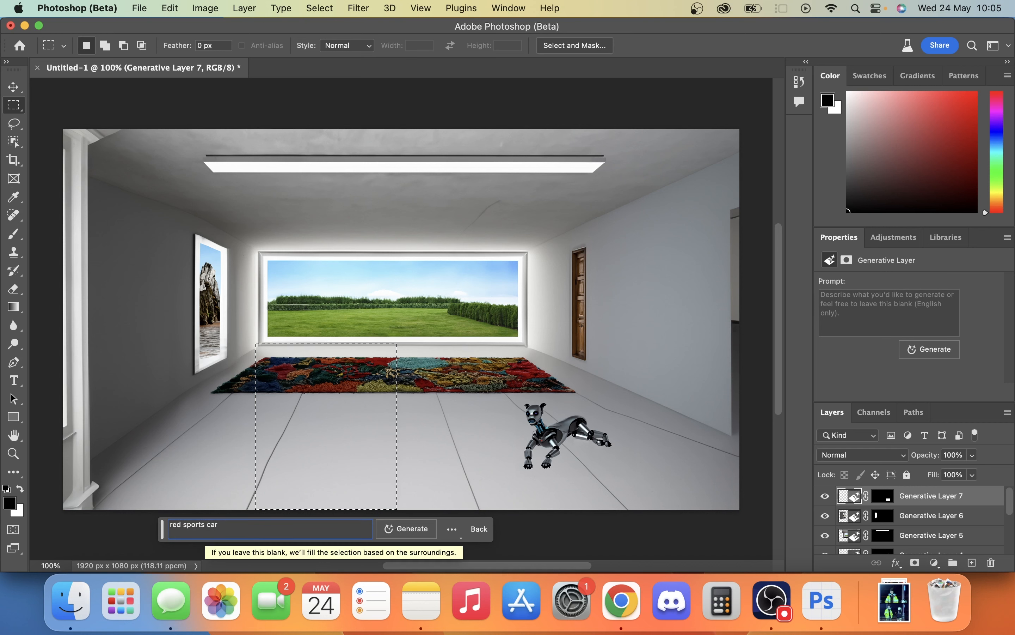
left_click(406, 529)
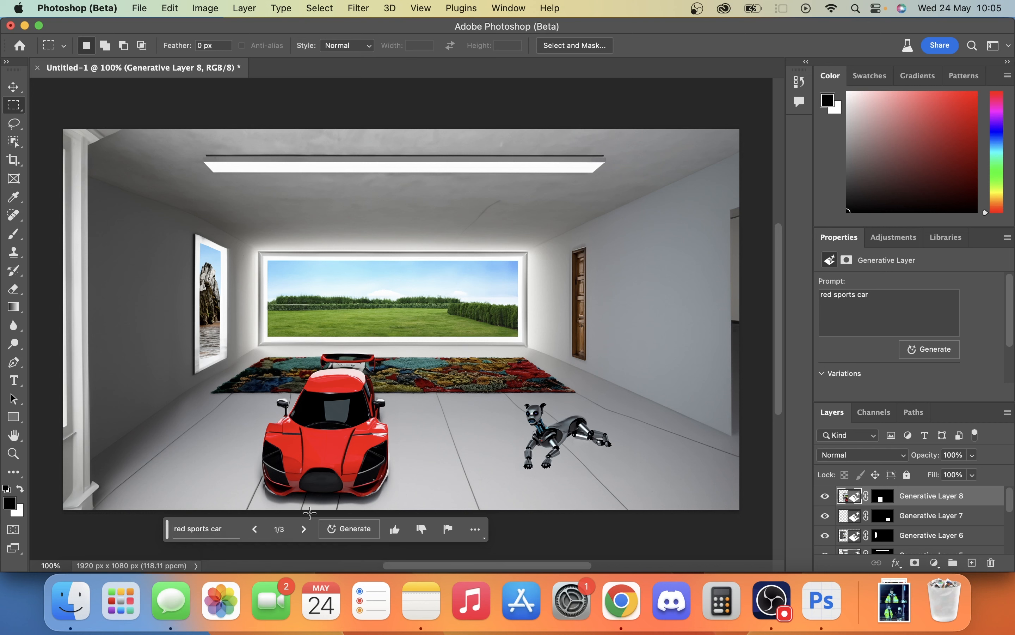
- Compare the red sports car variations and keep variation 3
left_click(301, 531)
left_click(301, 530)
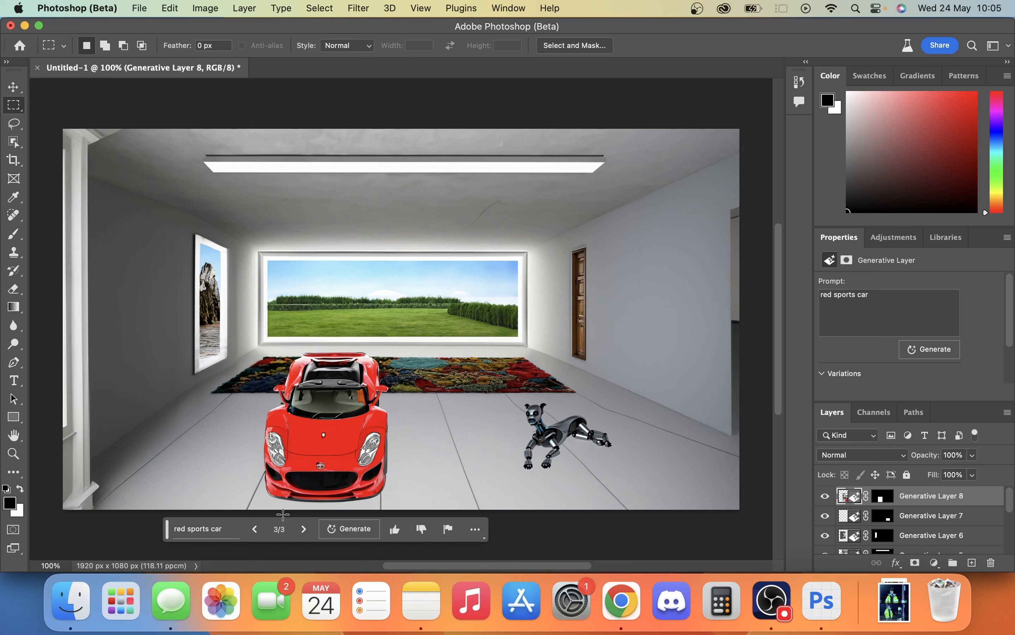
left_click(255, 529)
left_click(303, 528)
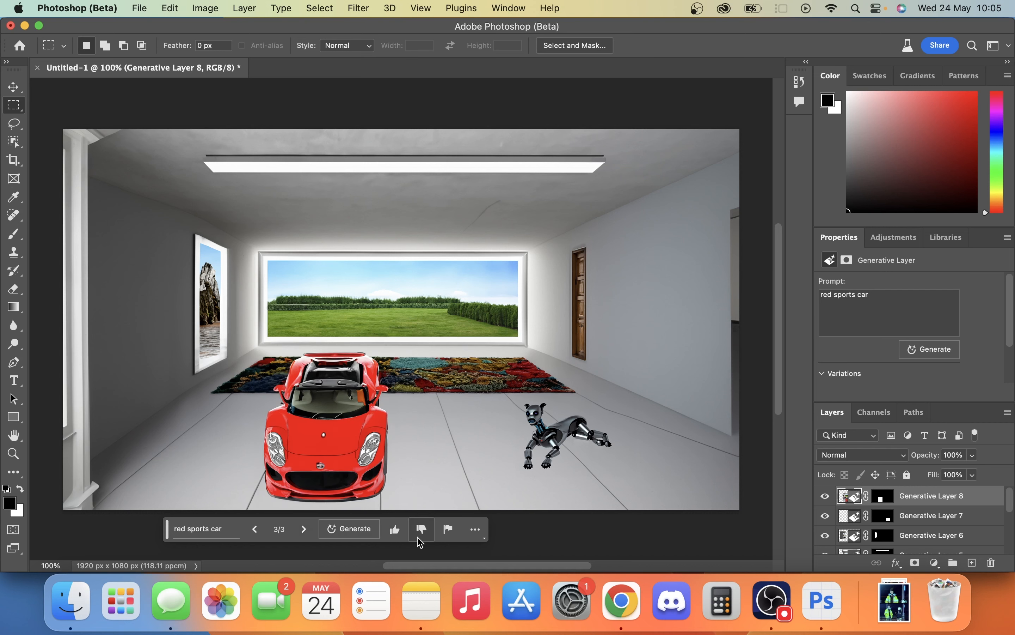